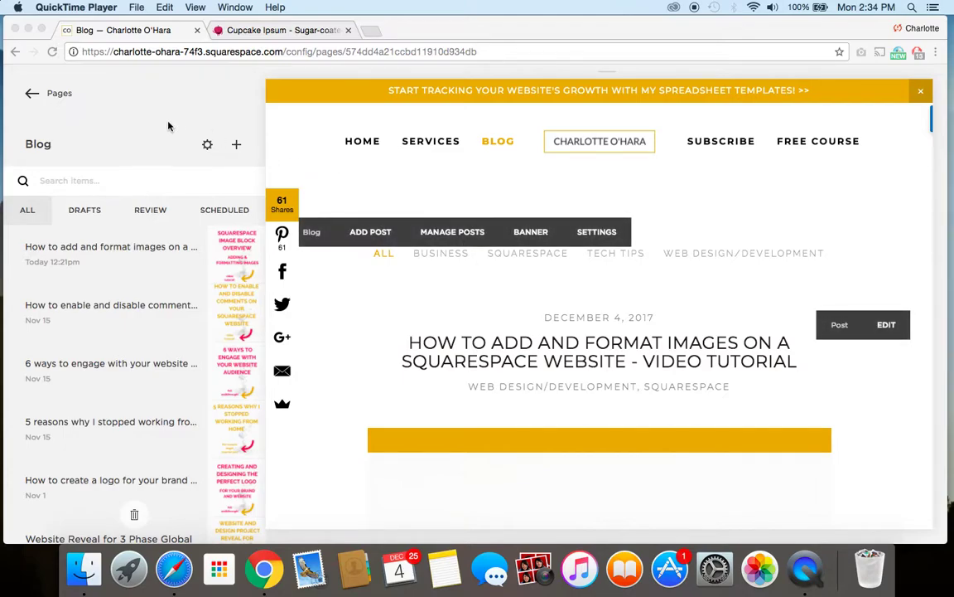
# - Create a new post in the blog and title it "This is my blog post title"
pyautogui.click(96, 116)
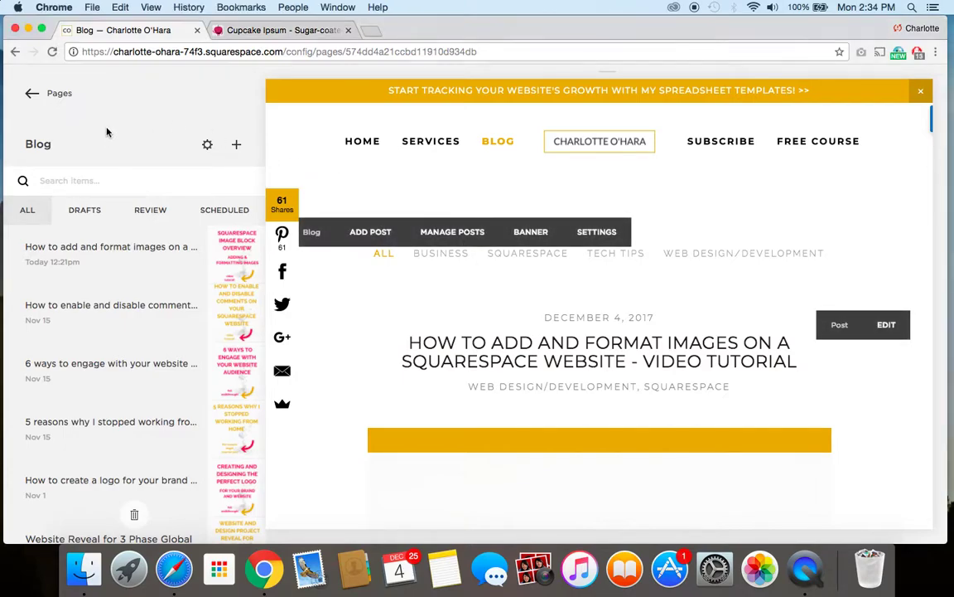
pyautogui.click(237, 147)
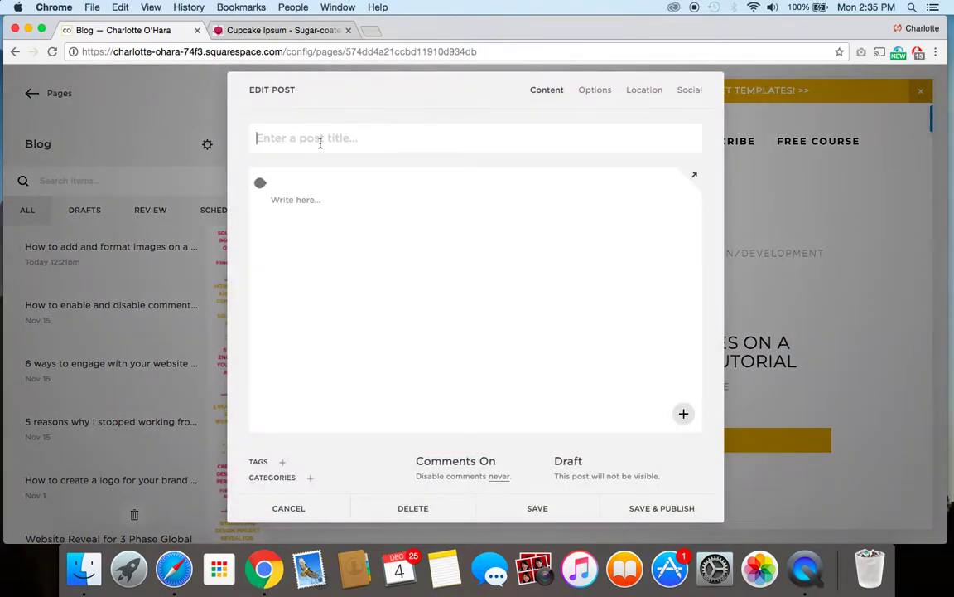
pyautogui.write('This is my blog post title')
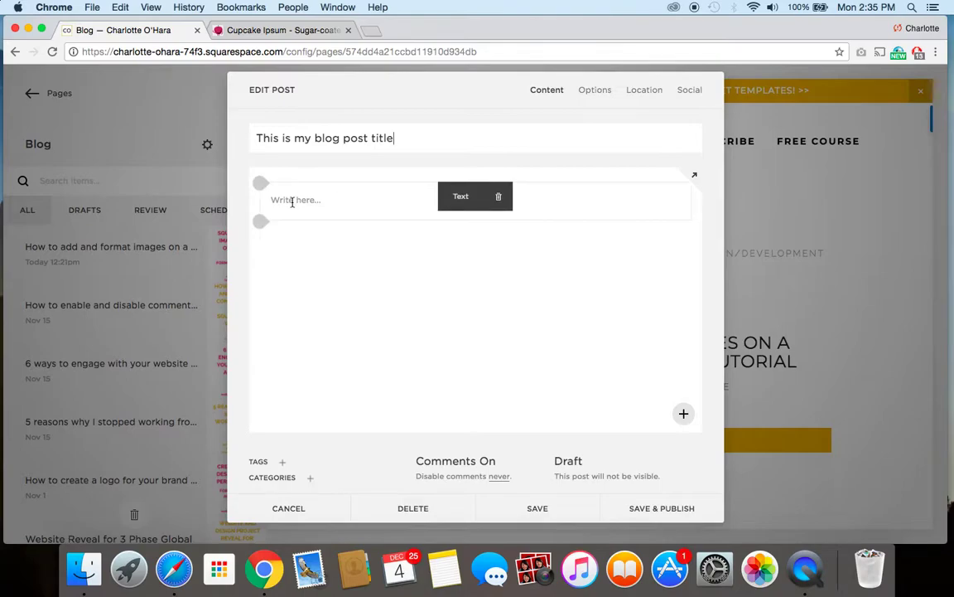
# - Add an image block at the start of the post body with mountains.jpg from Downloads and apply it
pyautogui.click(261, 184)
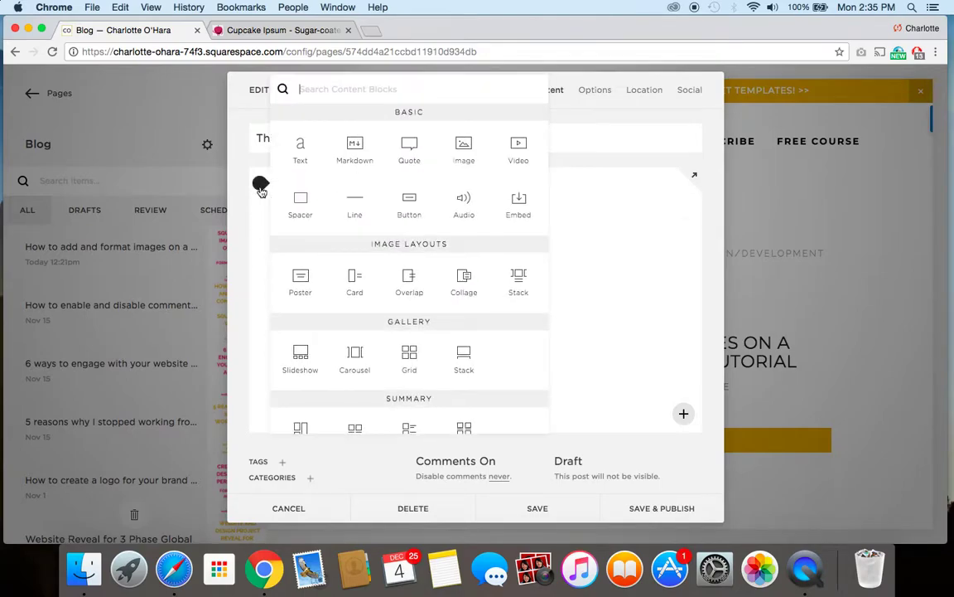
pyautogui.click(465, 146)
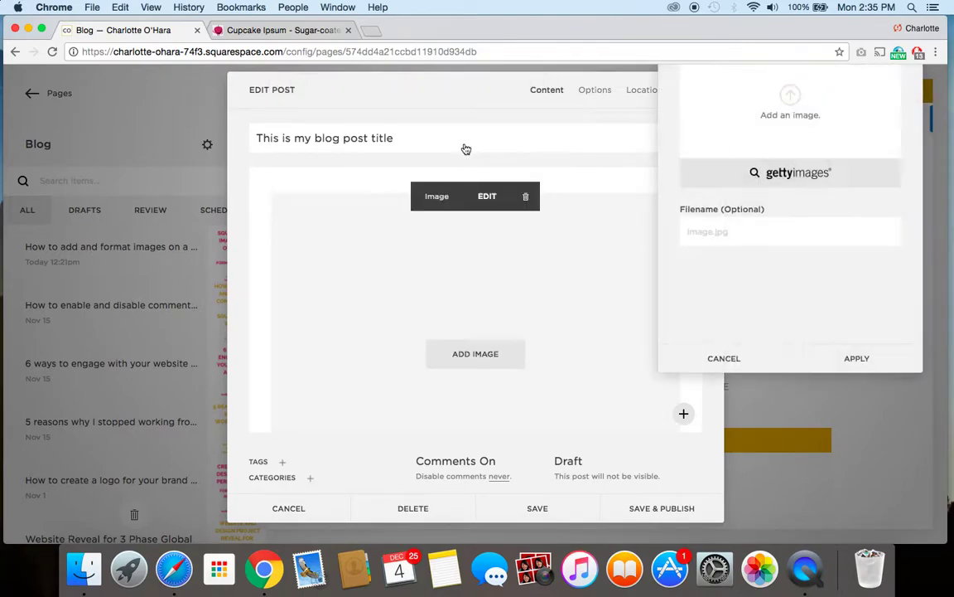
pyautogui.click(786, 191)
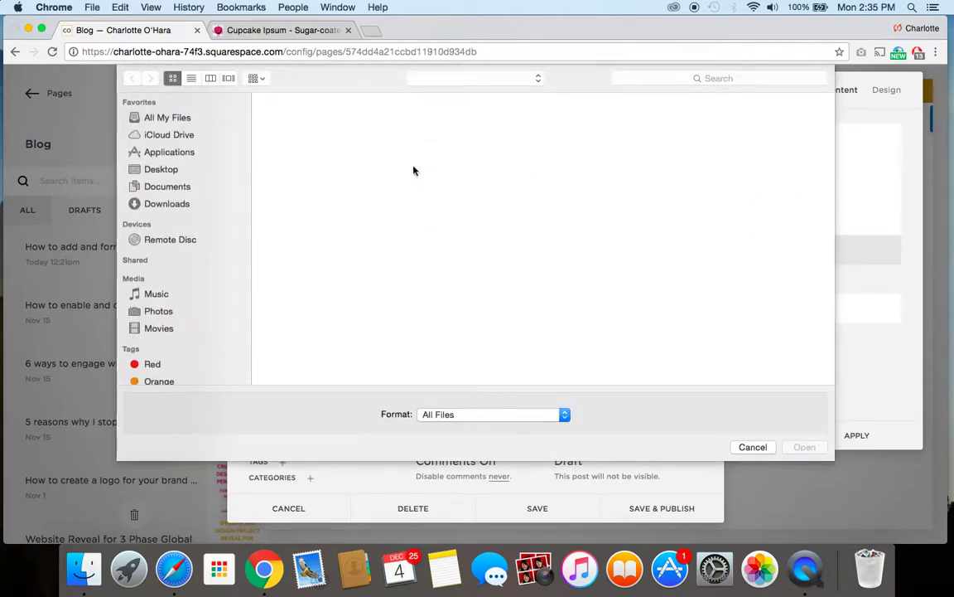
pyautogui.click(387, 230)
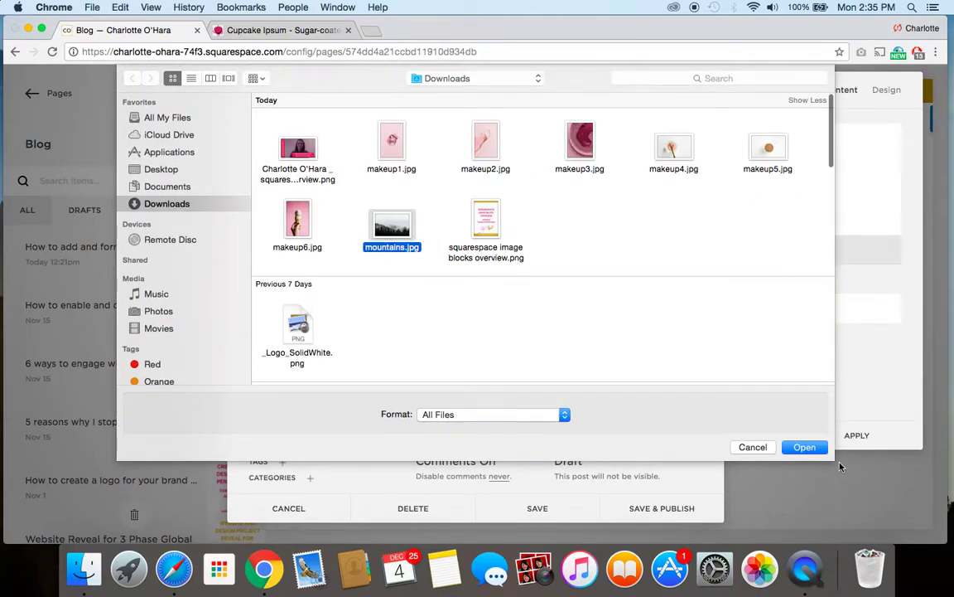
pyautogui.press('Return')
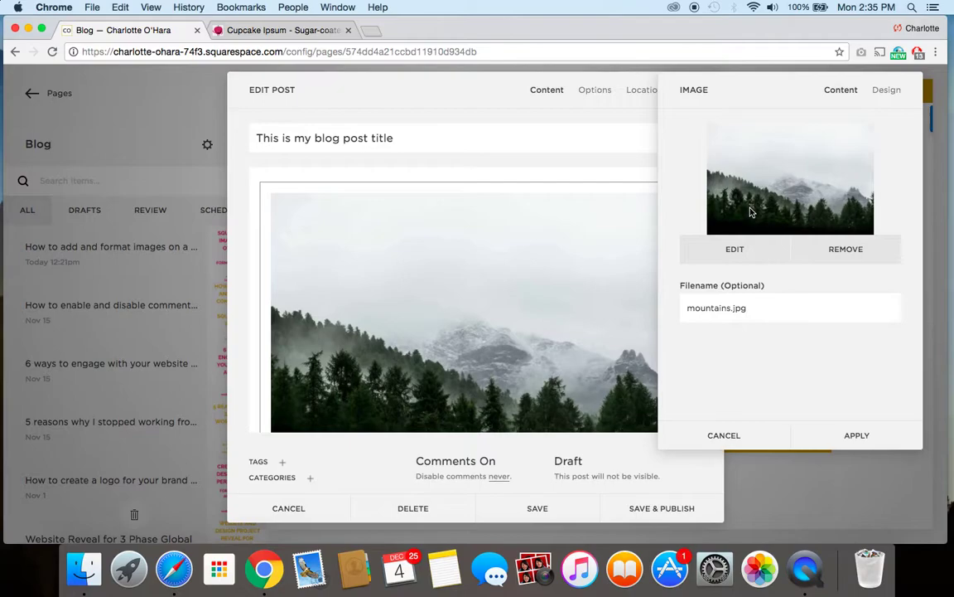
pyautogui.doubleClick(711, 307)
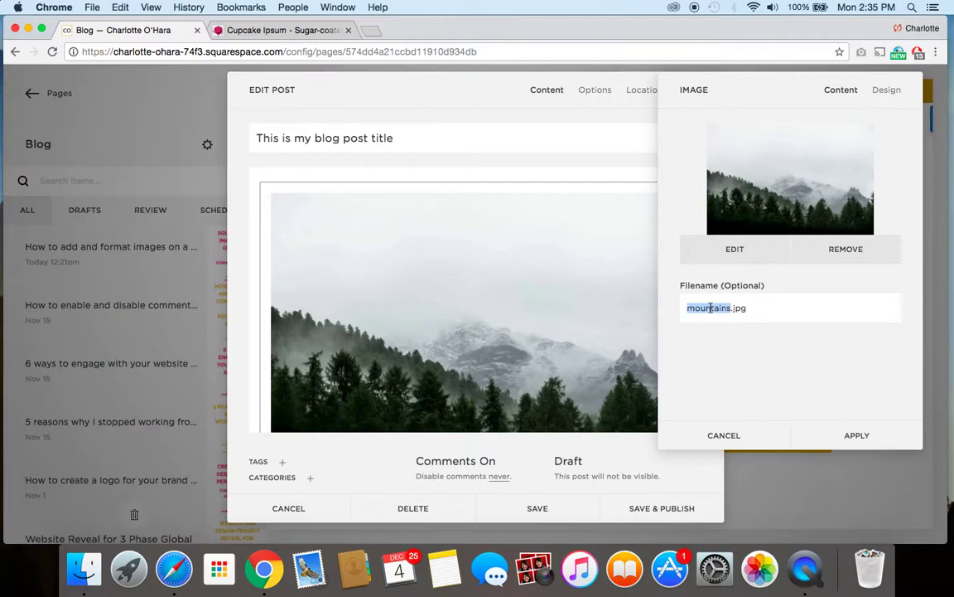
pyautogui.click(854, 439)
# - Paste the copied Cupcake Ipsum paragraphs into the text block below the mountain image
pyautogui.scroll(-5, 462, 247)
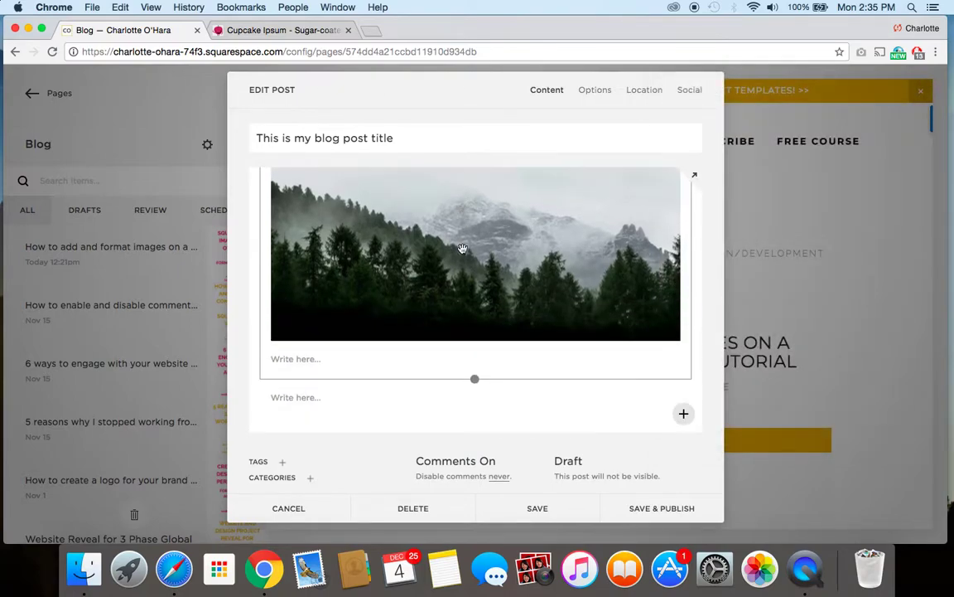
pyautogui.click(284, 398)
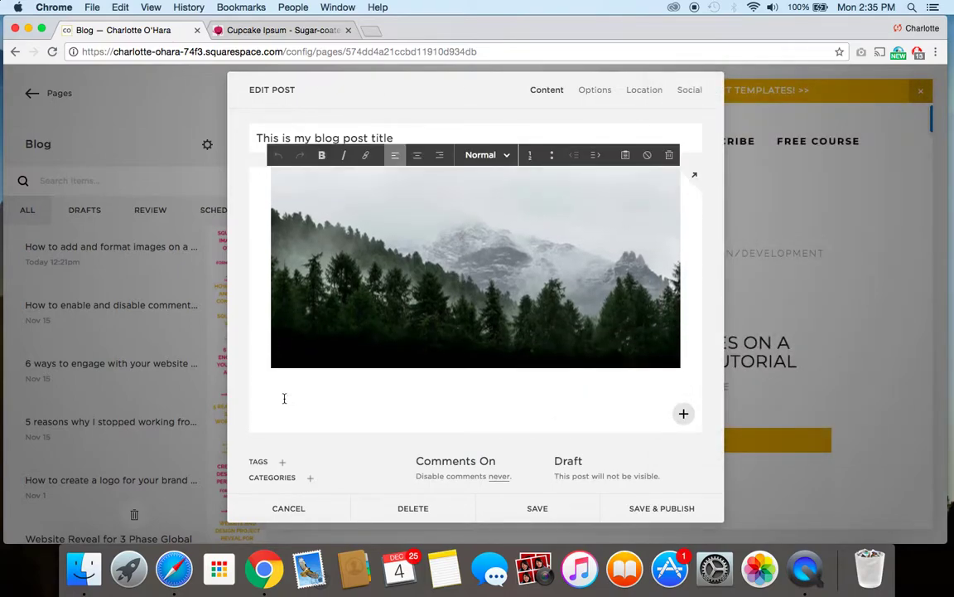
pyautogui.click(282, 29)
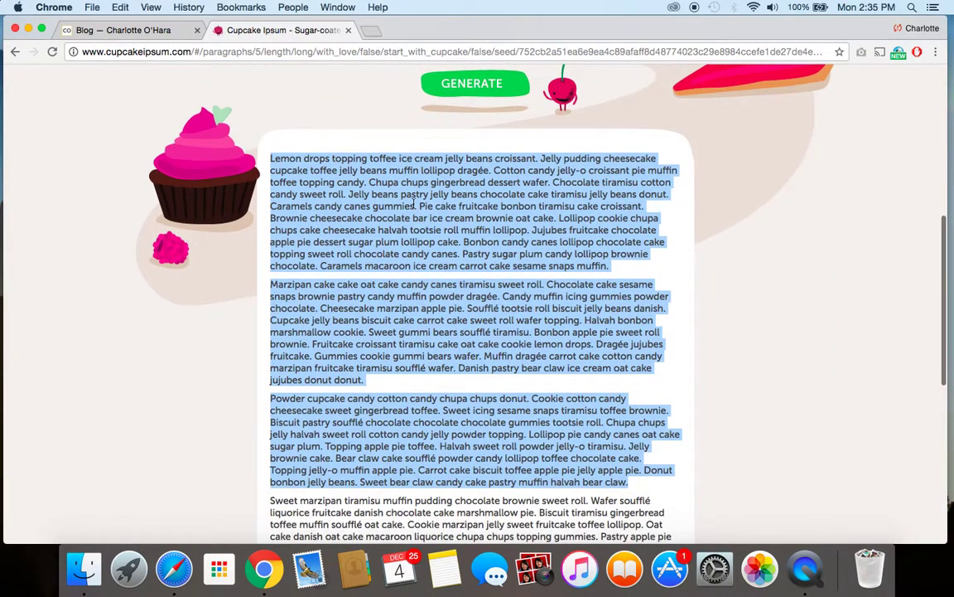
pyautogui.scroll(10, 355, 237)
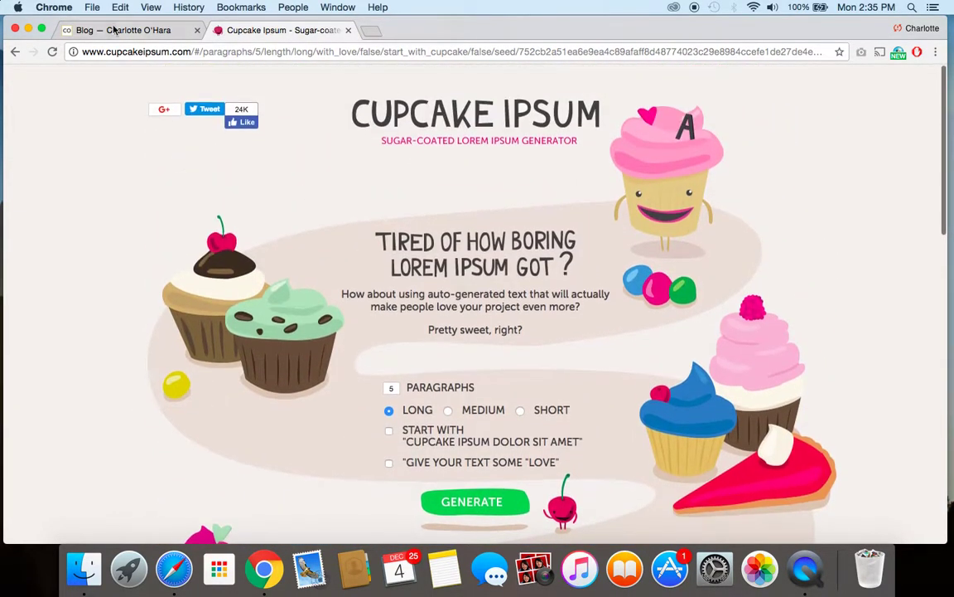
pyautogui.press('super+1')
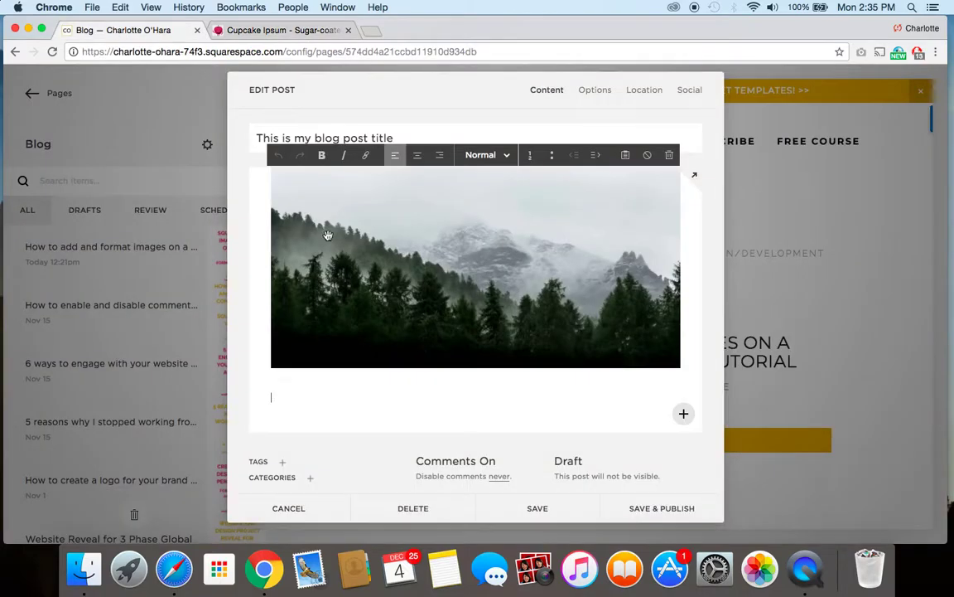
pyautogui.click(290, 401)
pyautogui.press('super+v')
pyautogui.scroll(5, 324, 248)
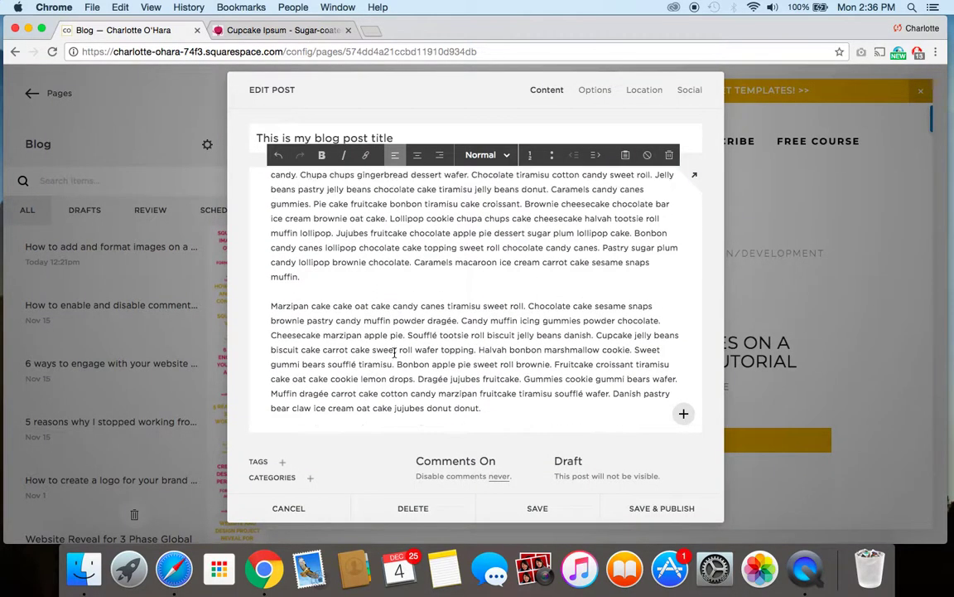
pyautogui.scroll(2, 324, 248)
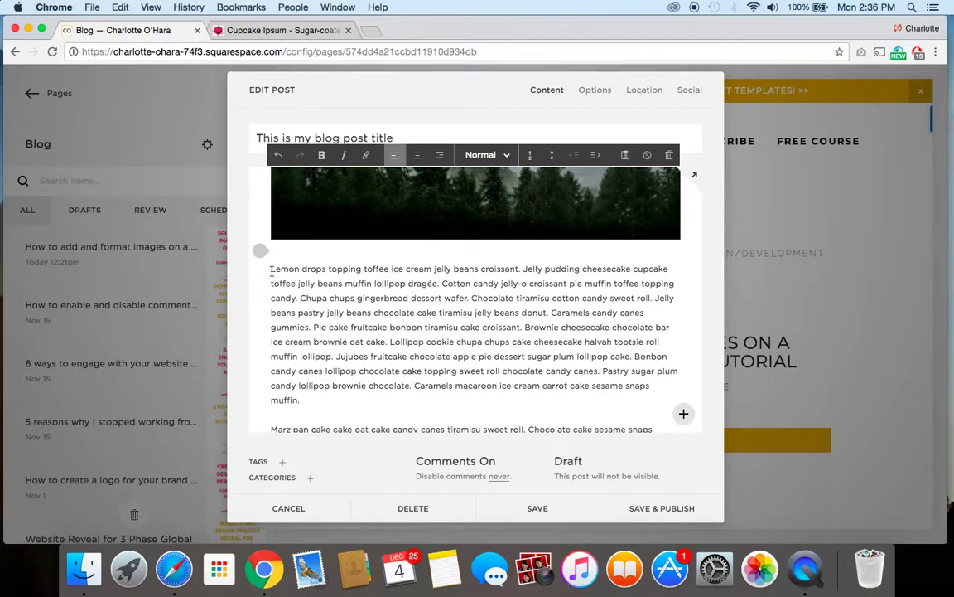
# - Add the line "Title of blog post" above the first paragraph and format it as Heading 1
pyautogui.click(271, 271)
pyautogui.press('Return')
pyautogui.write('Titl')
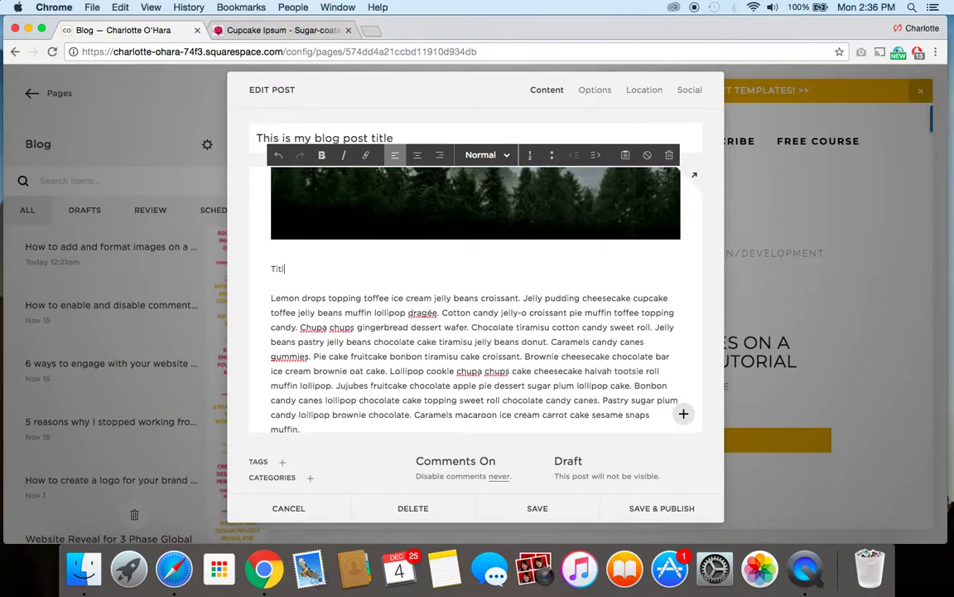
pyautogui.write('e of blog post')
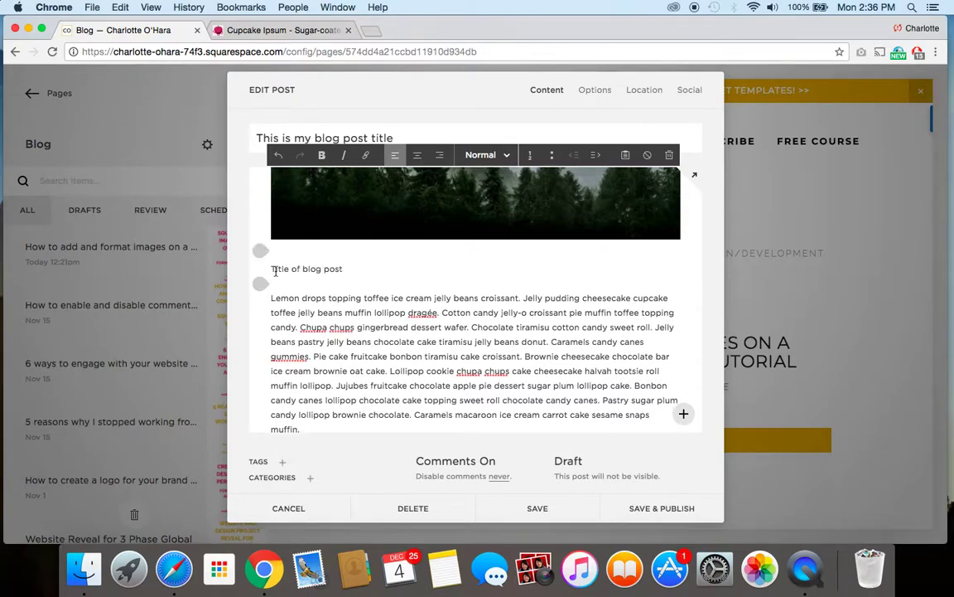
pyautogui.moveTo(272, 269); pyautogui.dragTo(364, 268)
pyautogui.click(473, 162)
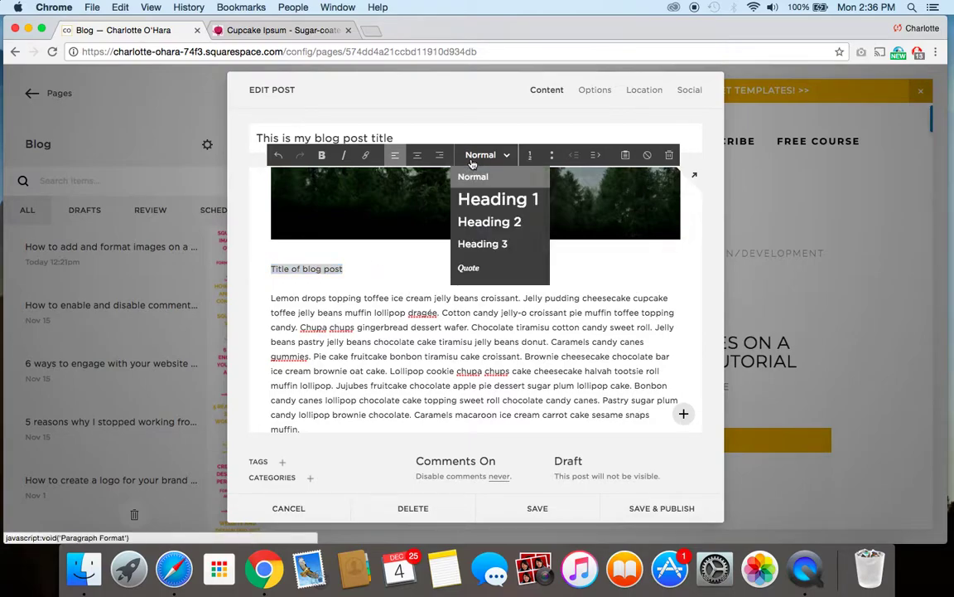
pyautogui.click(473, 199)
# - Add the line "Header 2" between the first and second paragraphs and format it as Heading 2
pyautogui.scroll(-5, 380, 303)
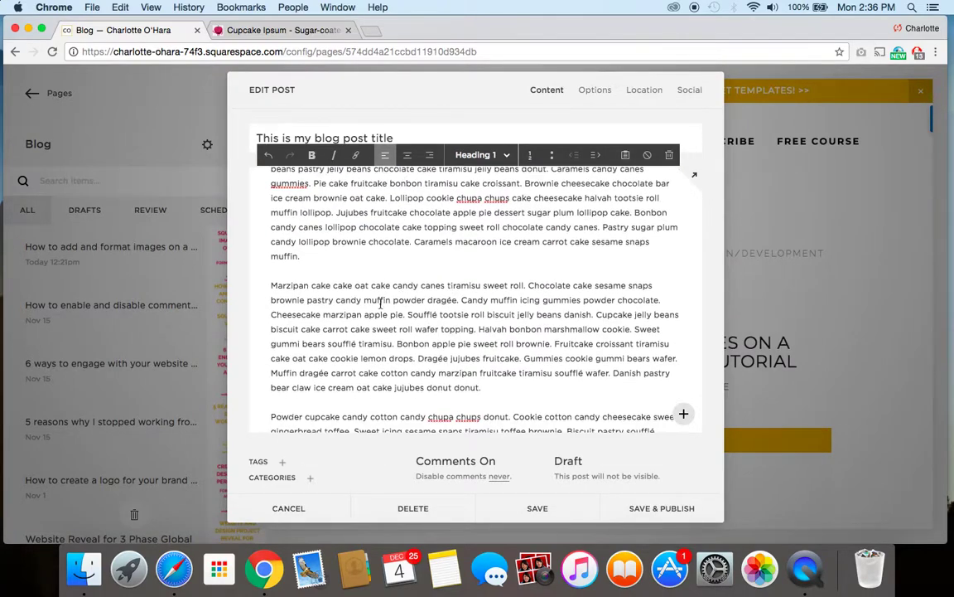
pyautogui.click(320, 256)
pyautogui.press('Return')
pyautogui.write('Header 2')
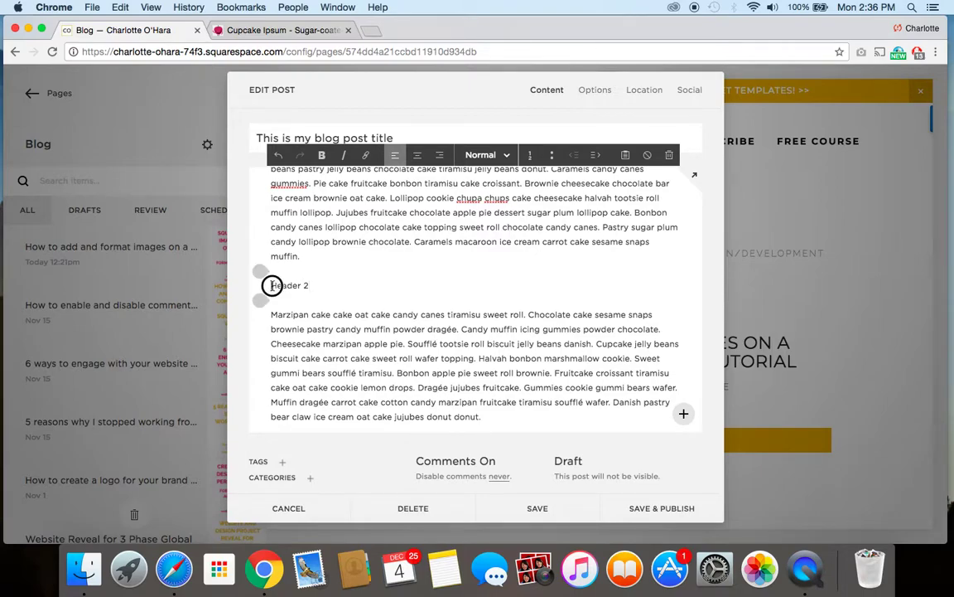
pyautogui.tripleClick(271, 285)
pyautogui.click(487, 155)
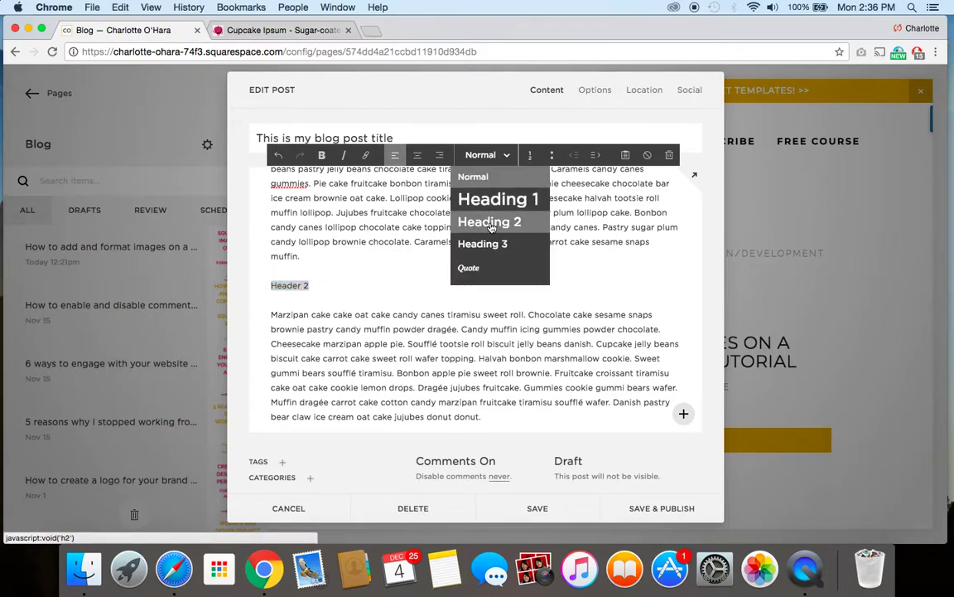
pyautogui.click(490, 222)
pyautogui.click(370, 352)
pyautogui.write('Powder cupcake candy cotton candy chupa chups donut. Cookie cotton candy cheesecake sweet gingerbread toffee. Sweet icing sesame snaps tiramisu toffee brownie. Biscuit pastry soufflé chocolate chocolate chocolate gummies tootsie roll. Chupa chups jelly halvah sweet roll cotton candy jelly powder topping. Lollipop pie candy canes oat cake sugar plum. Topping apple pie toffee. Halvah sweet roll powder jelly-o tiramisu. Jelly brownie cake. Bear claw cake soufflé powder candy lollipop toffee chocolate cake. Topping jelly-o muffin apple pie. Carrot cake biscuit toffee apple pie jelly apple pie. Donut bonbon jelly beans. Sweet bear claw candy cake pastry muffin halvah bear claw.')
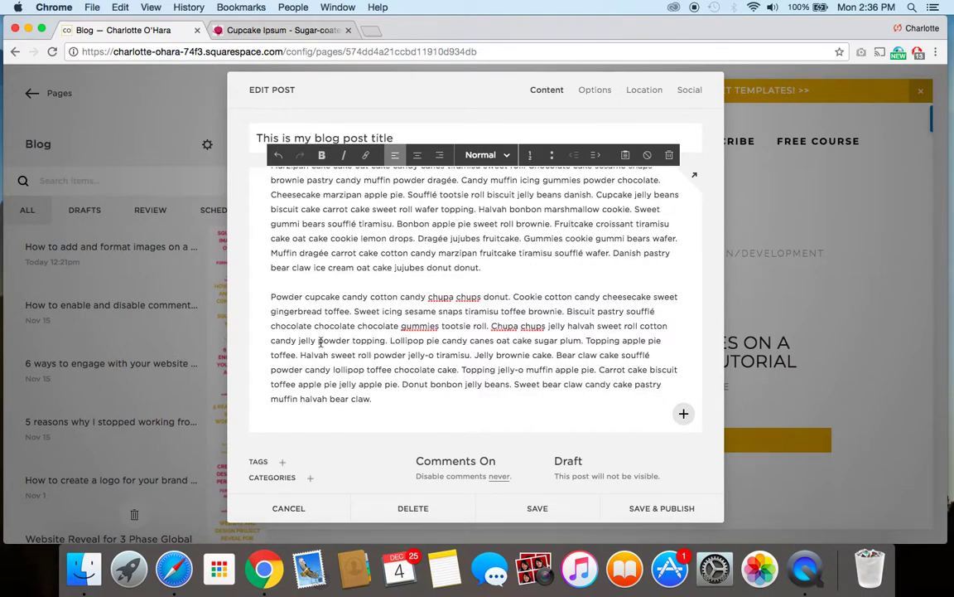
# - Insert a summary carousel block below the last paragraph and choose the Blog page as its content source
pyautogui.scroll(10, 358, 238)
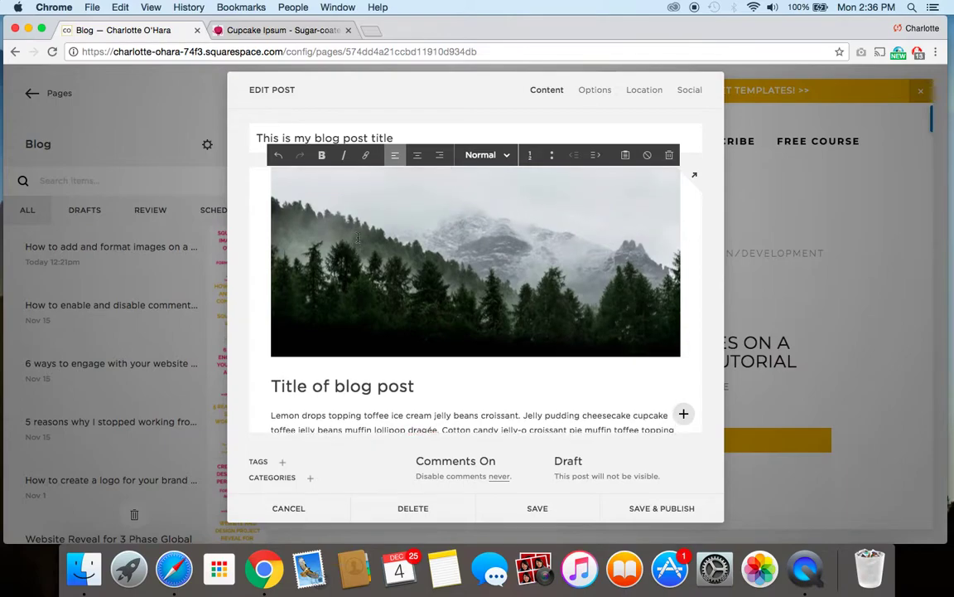
pyautogui.scroll(-10, 357, 238)
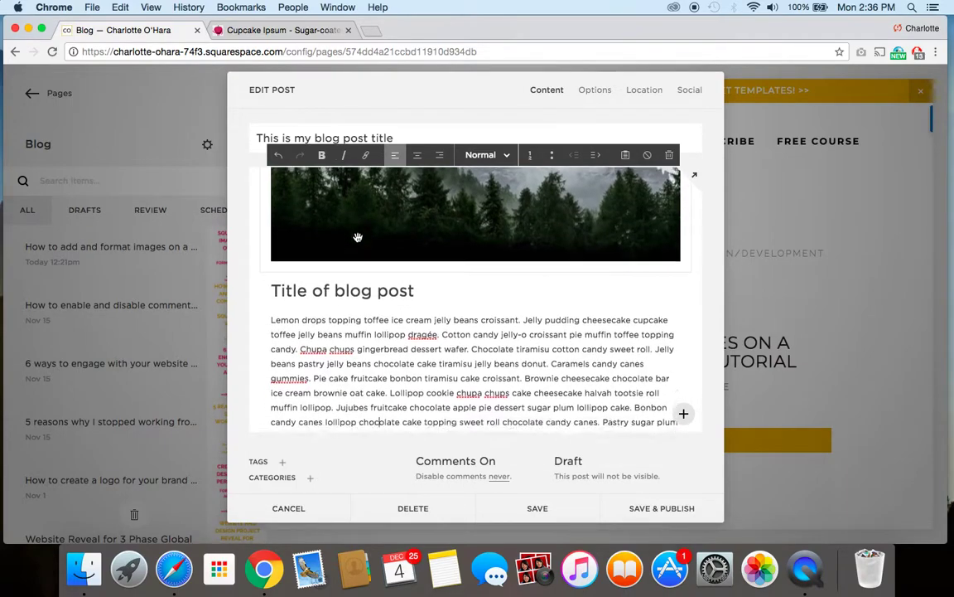
pyautogui.scroll(-3, 357, 238)
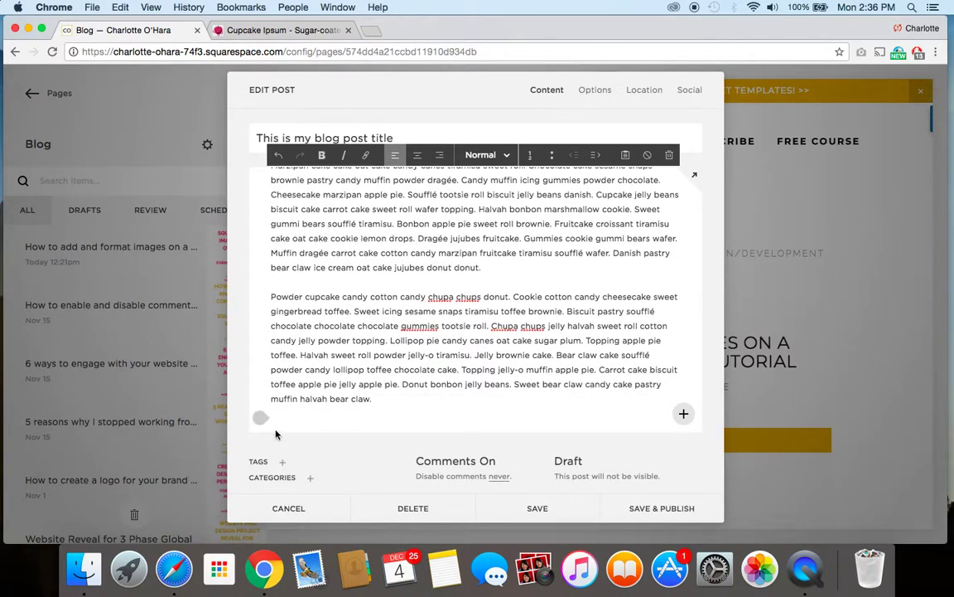
pyautogui.click(262, 418)
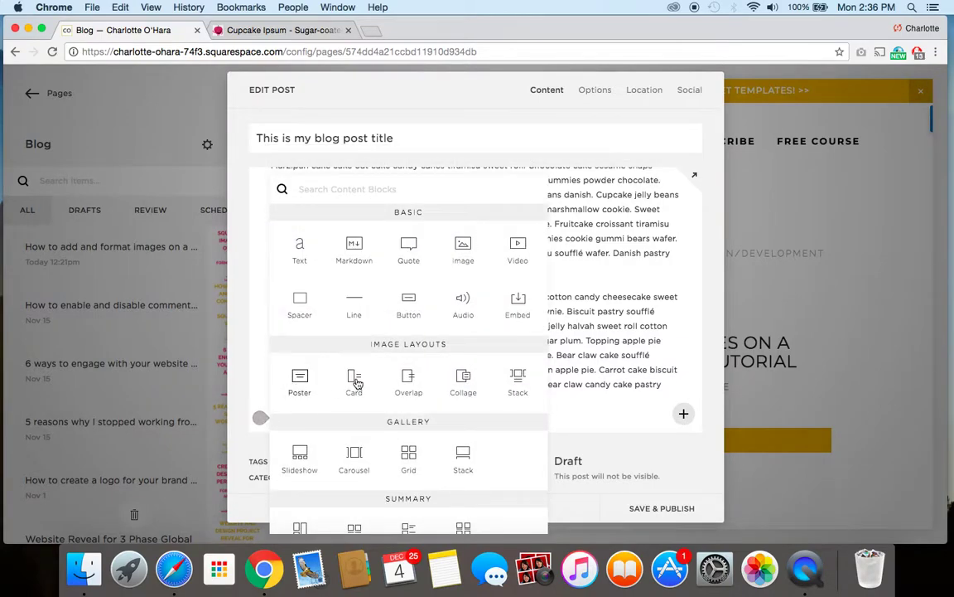
pyautogui.scroll(-4, 365, 379)
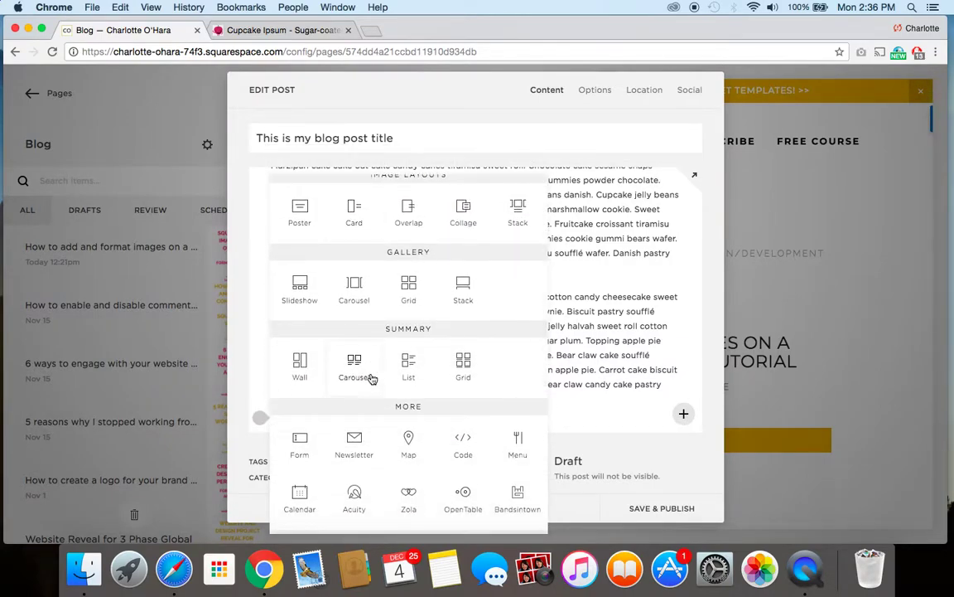
pyautogui.click(359, 366)
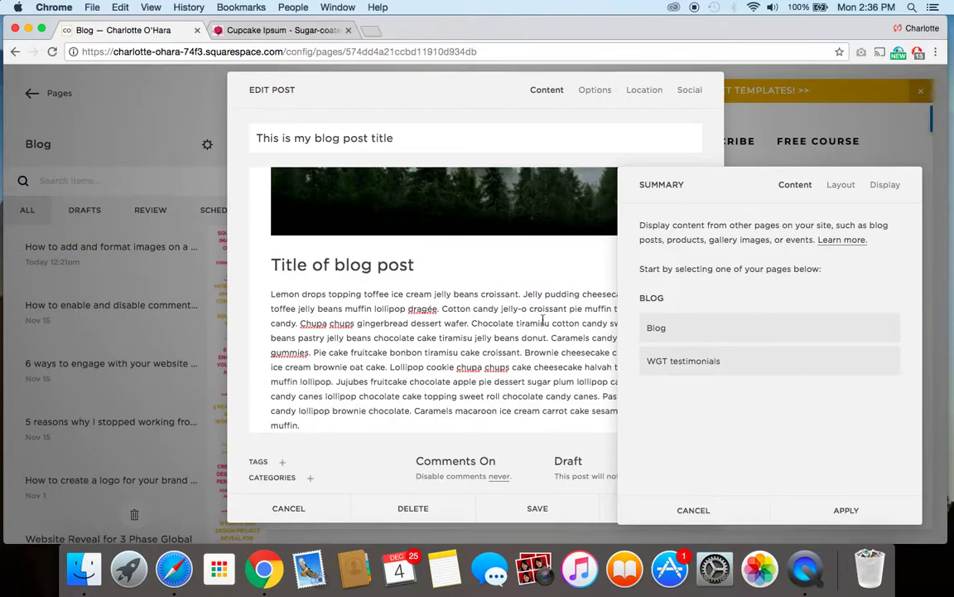
pyautogui.click(688, 335)
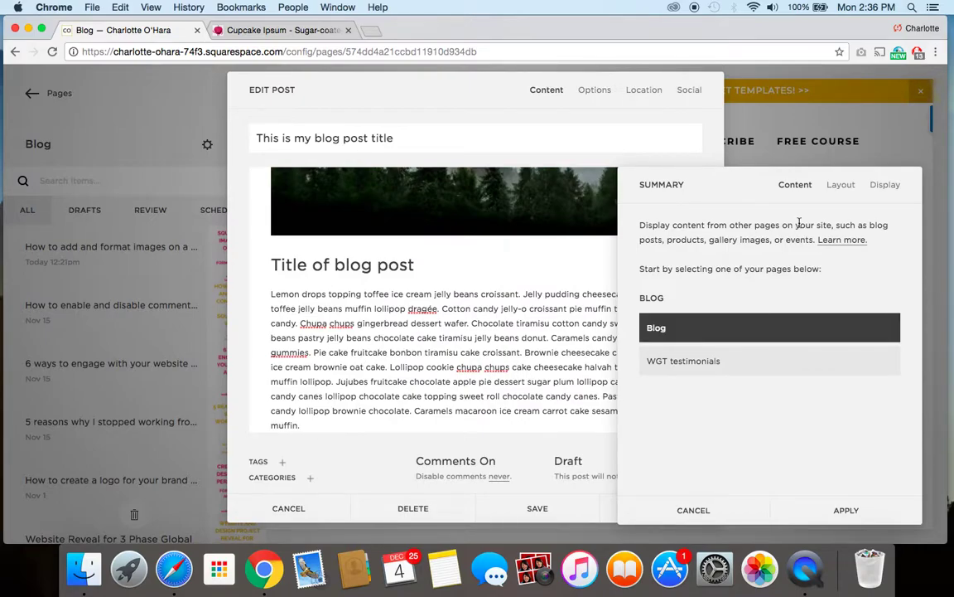
# - Set the summary carousel's header text to "Related"
pyautogui.click(839, 188)
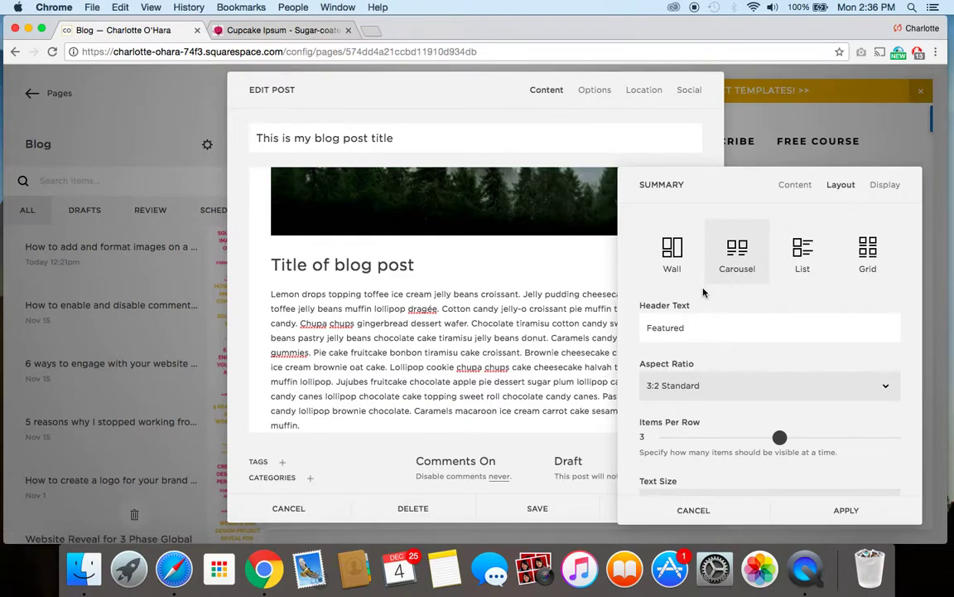
pyautogui.doubleClick(666, 328)
pyautogui.write('Related')
# - Hide the excerpt in the summary carousel, set its primary metadata to None, and apply the block settings
pyautogui.click(883, 185)
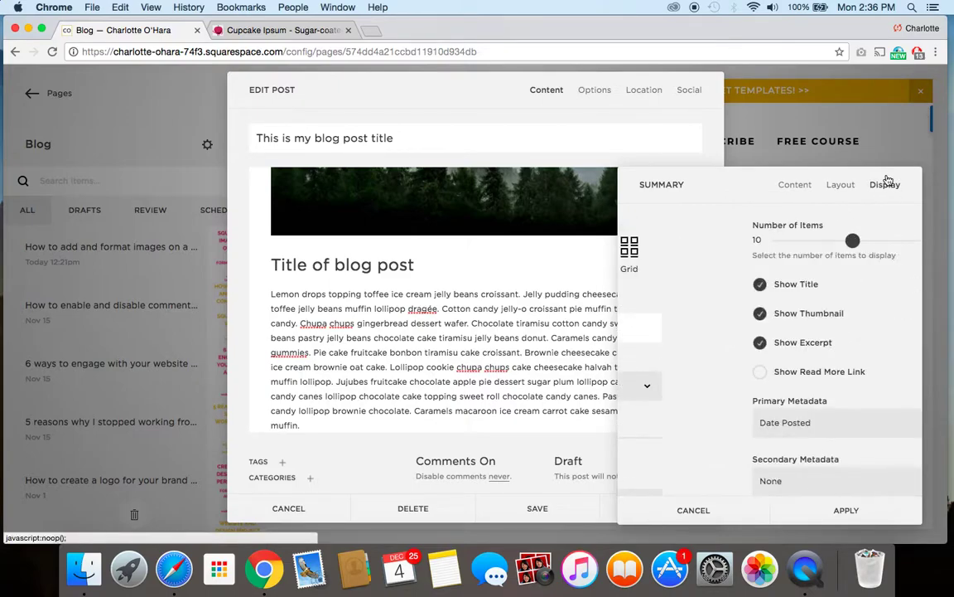
pyautogui.click(647, 313)
pyautogui.click(646, 342)
pyautogui.click(672, 394)
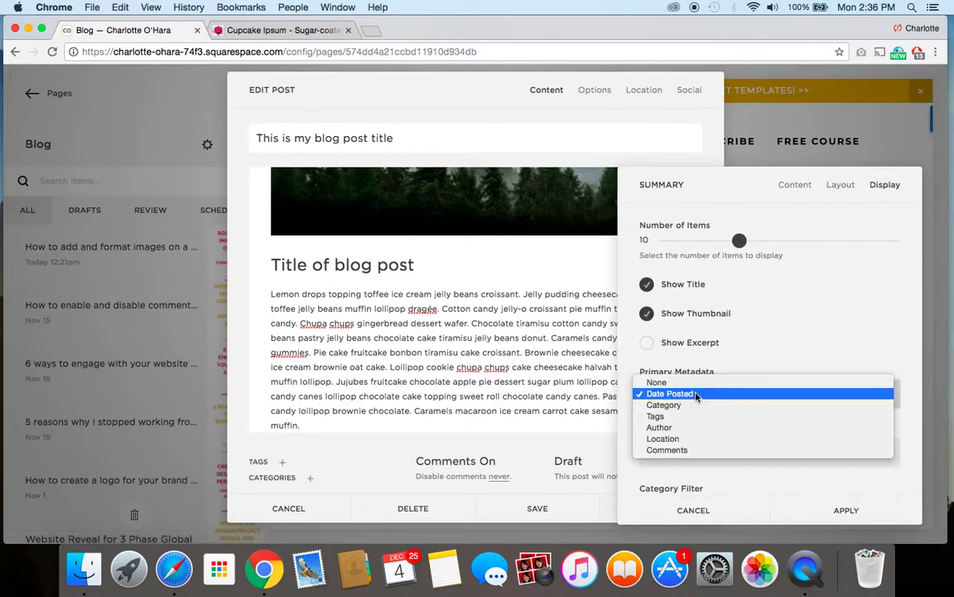
pyautogui.click(677, 384)
pyautogui.scroll(-5, 788, 336)
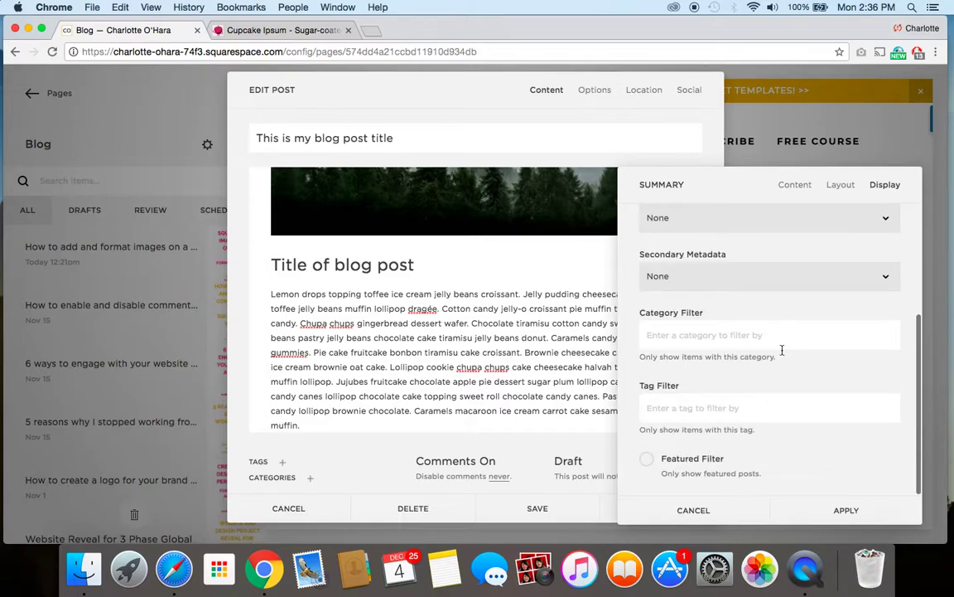
pyautogui.click(846, 510)
pyautogui.scroll(-5, 484, 340)
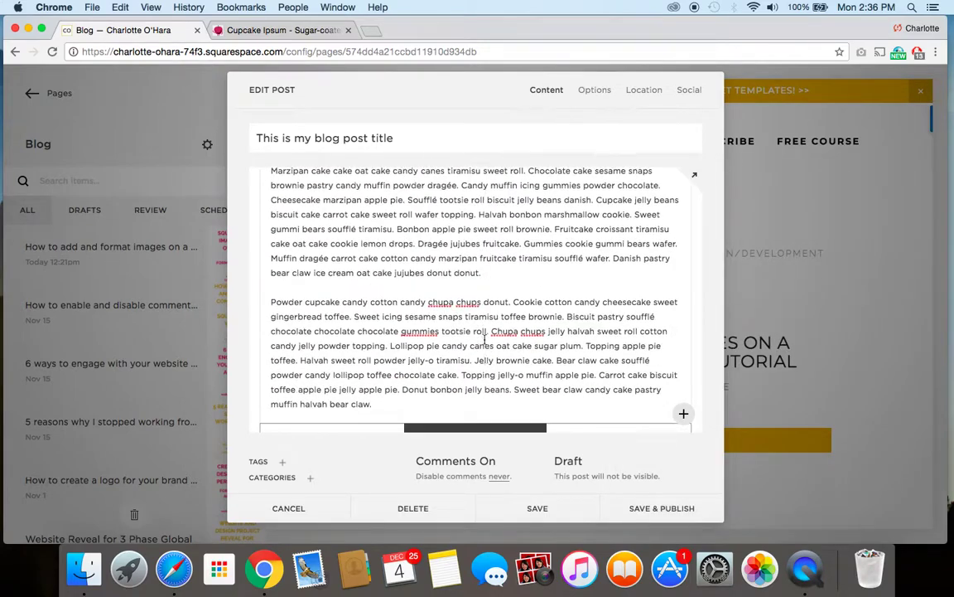
# - Add the tag "demo" to the post and assign it to the Web Design/Development category
pyautogui.scroll(-5, 485, 339)
pyautogui.scroll(3, 386, 254)
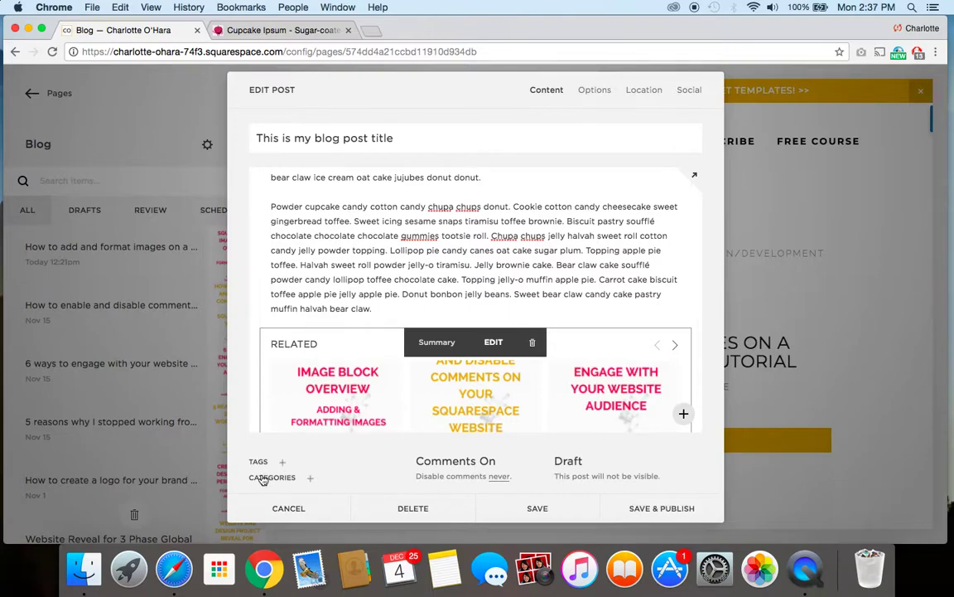
pyautogui.click(283, 462)
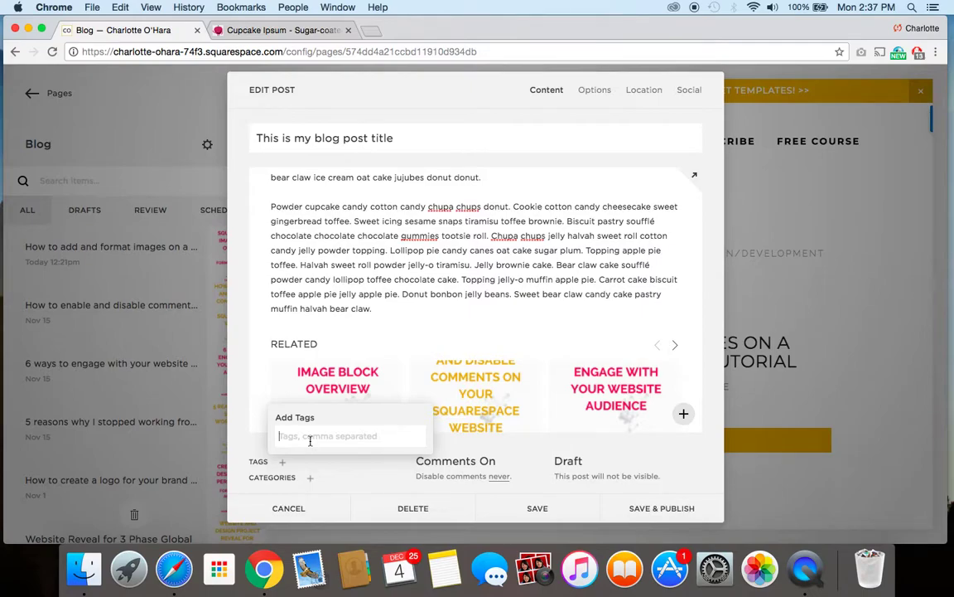
pyautogui.write('demo')
pyautogui.press('Return')
pyautogui.click(310, 478)
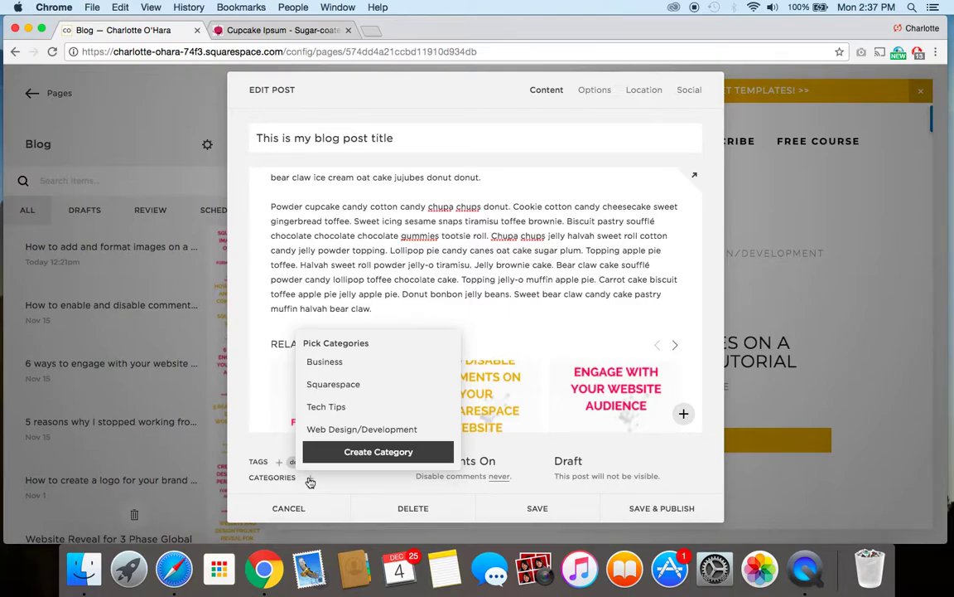
pyautogui.click(308, 427)
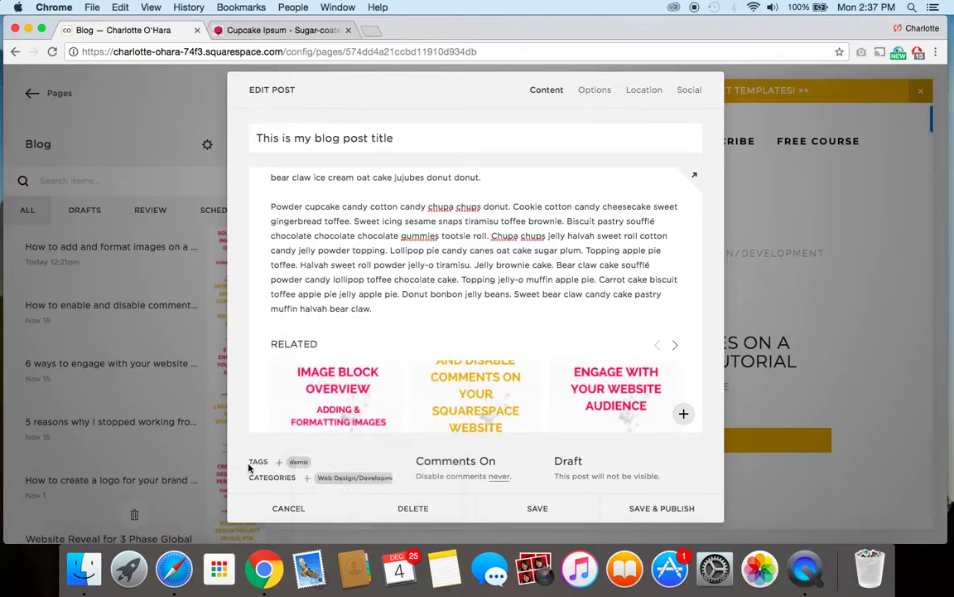
# - Review the post's content up to the mountain image and save the post as a draft
pyautogui.scroll(1, 458, 258)
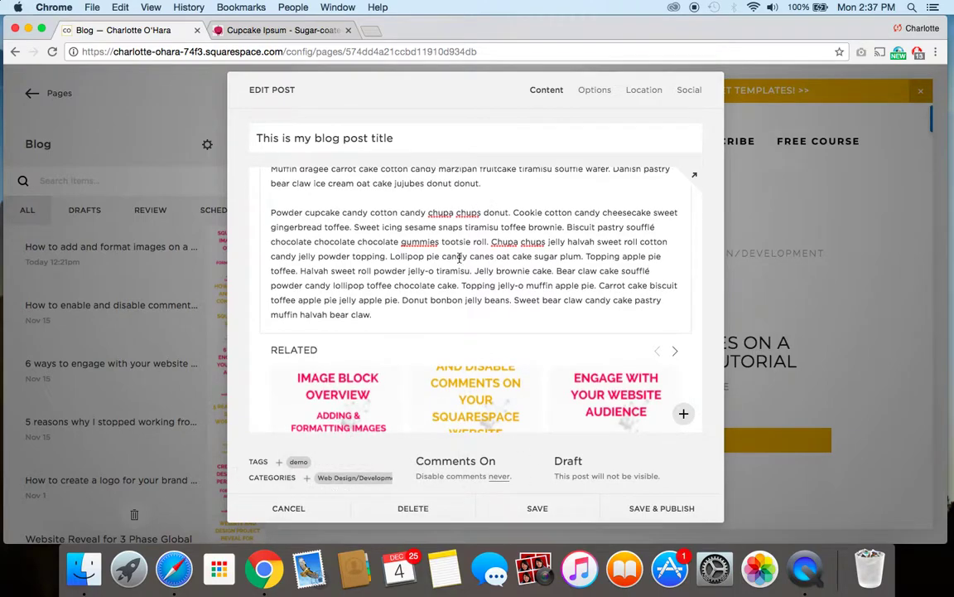
pyautogui.scroll(10, 458, 258)
pyautogui.scroll(-2, 459, 258)
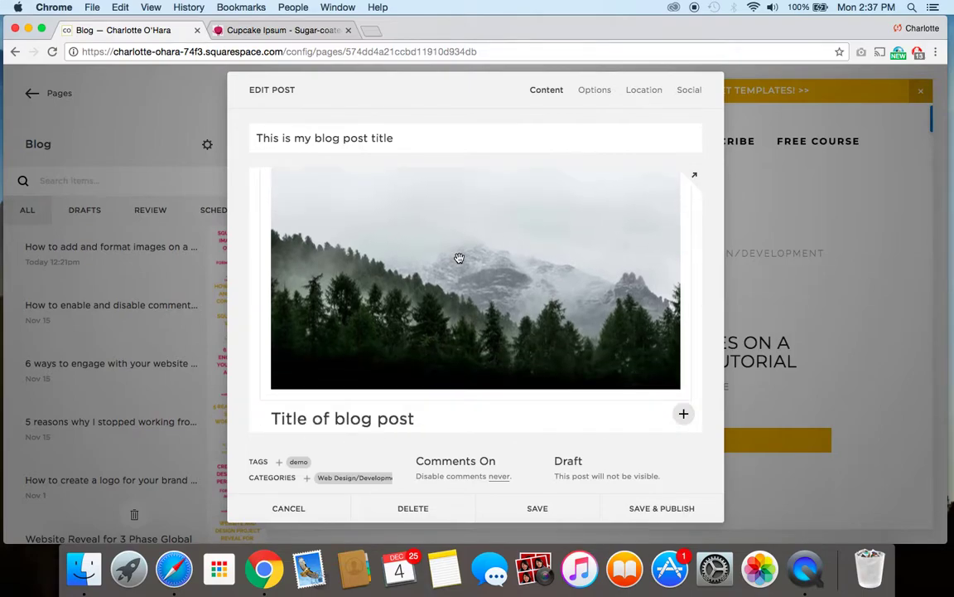
pyautogui.scroll(1, 464, 281)
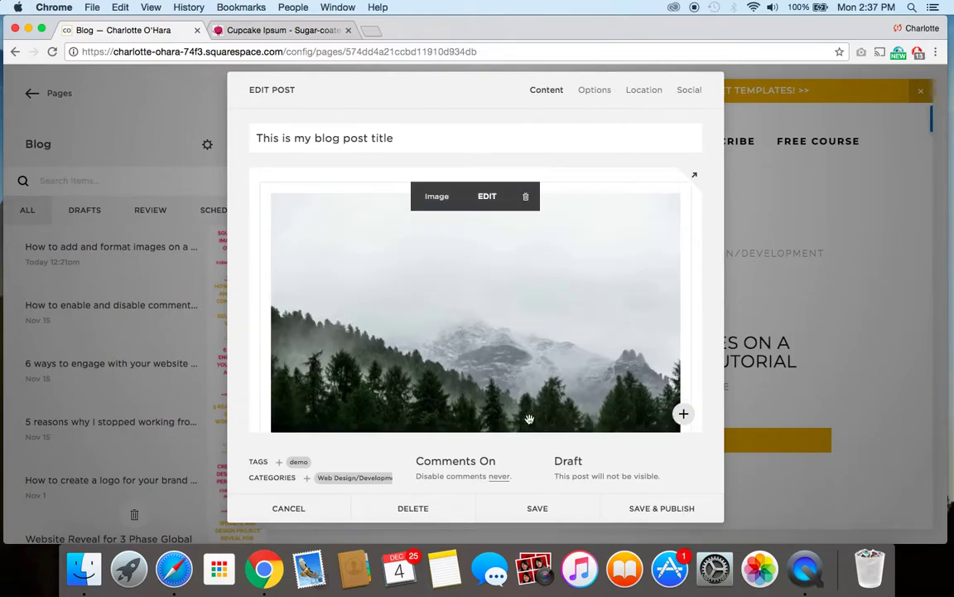
pyautogui.click(546, 514)
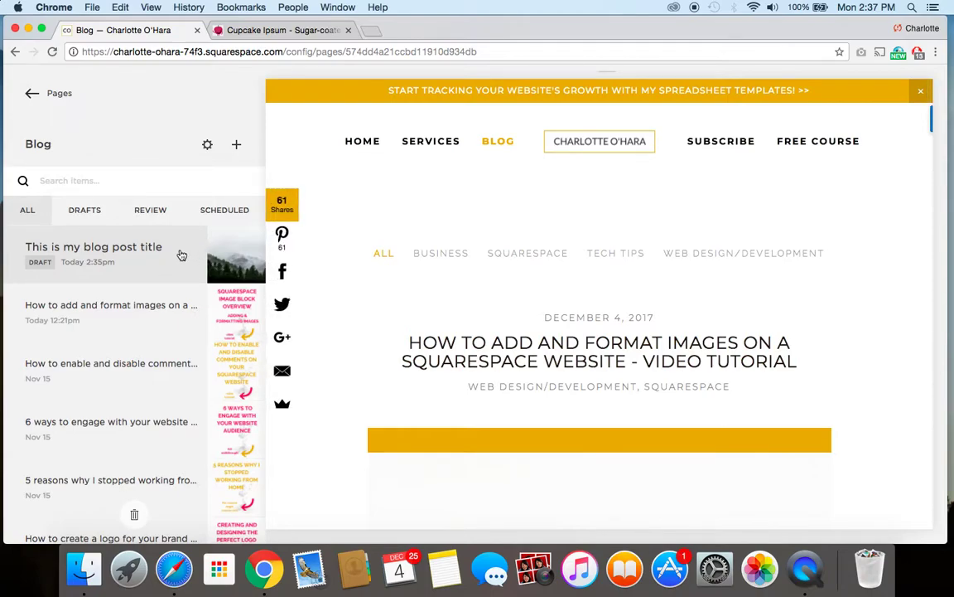
# - Reopen the draft "This is my blog post title" for editing and change its status to Scheduled
pyautogui.moveTo(183, 252)
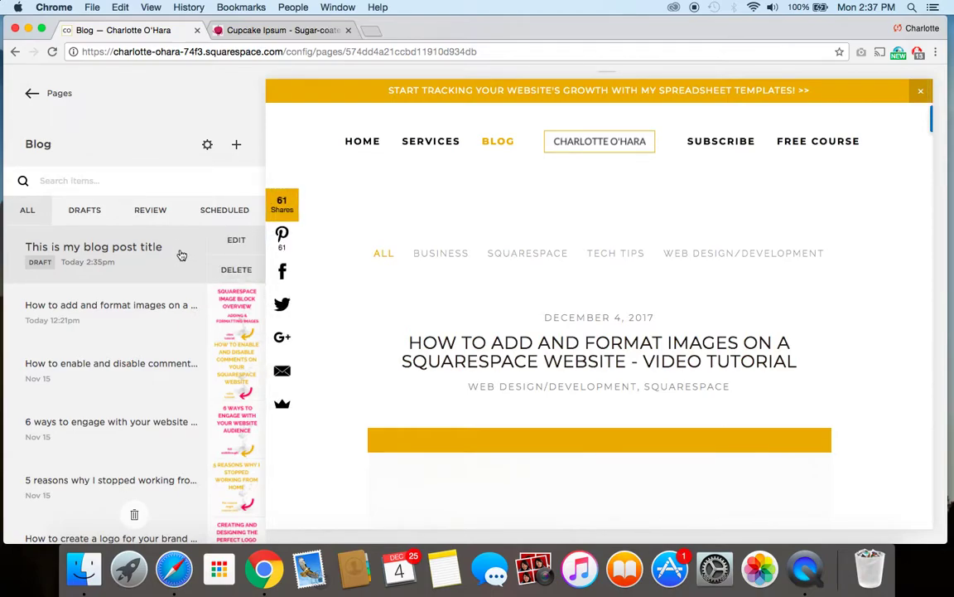
pyautogui.click(237, 241)
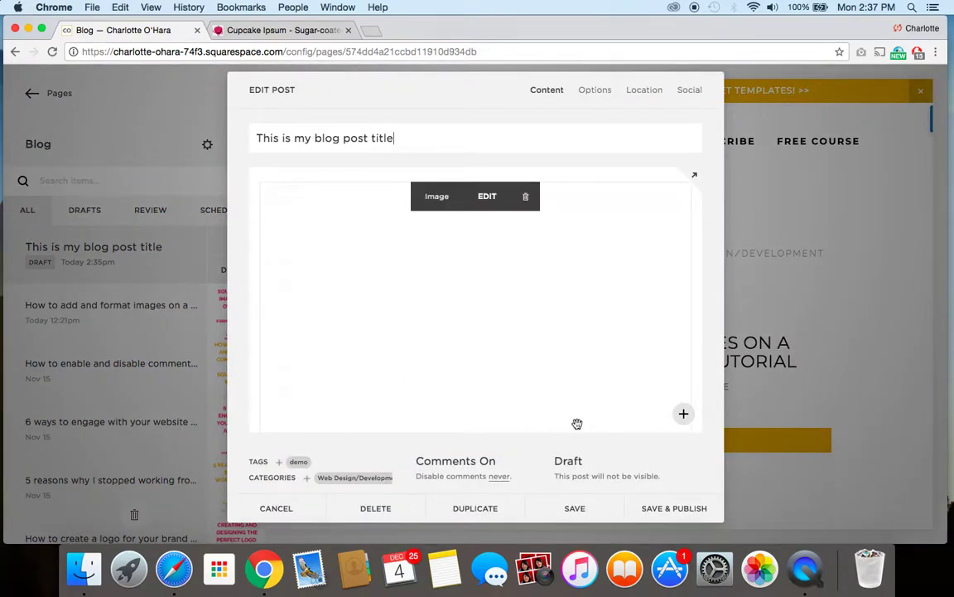
pyautogui.click(610, 476)
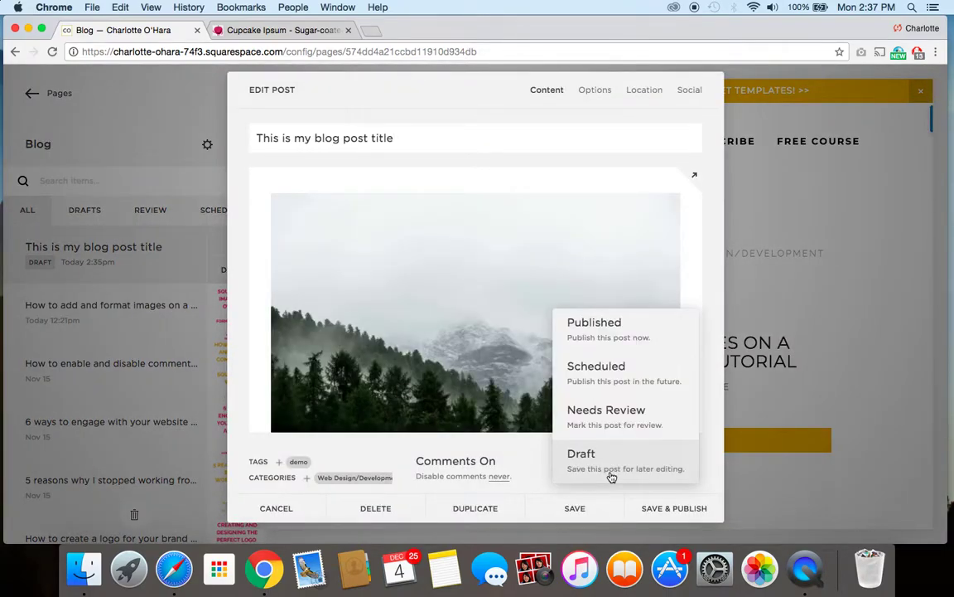
pyautogui.click(613, 379)
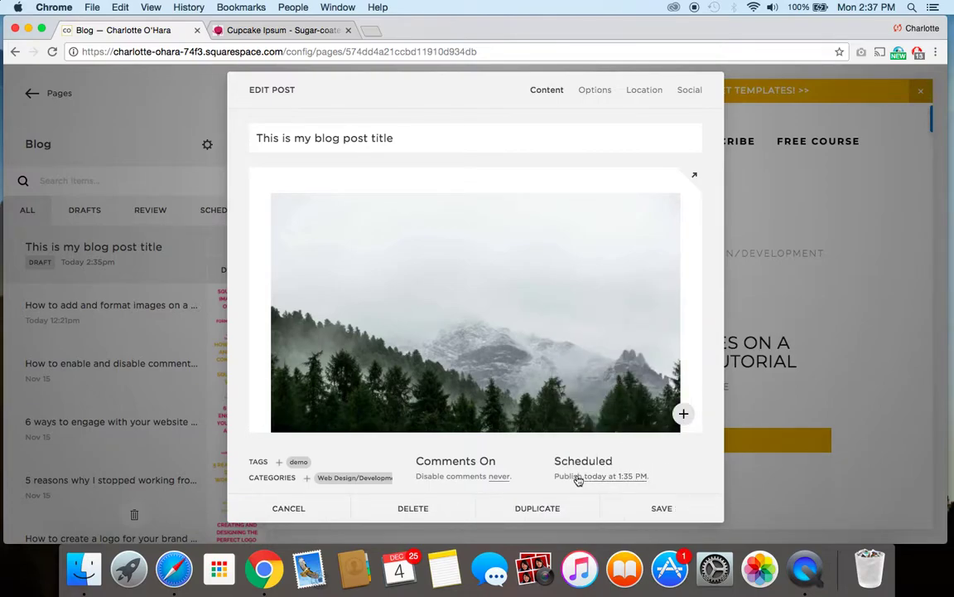
pyautogui.click(611, 479)
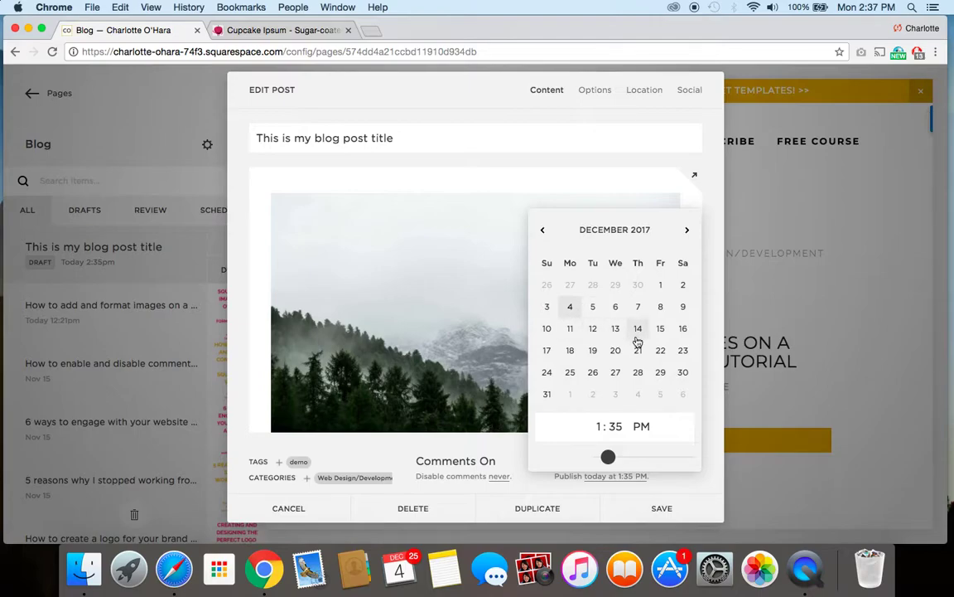
pyautogui.click(687, 232)
pyautogui.click(688, 232)
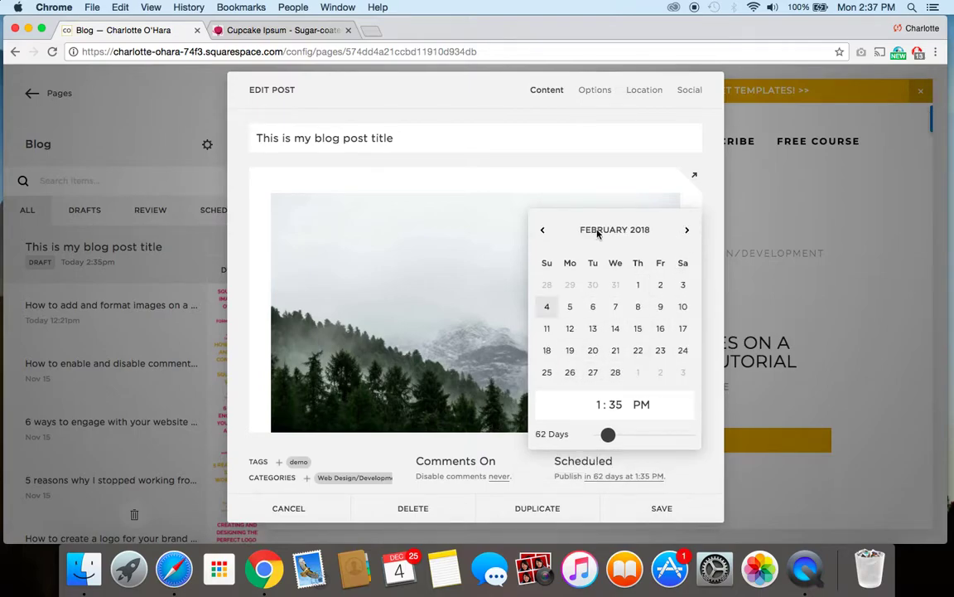
pyautogui.click(543, 230)
pyautogui.click(543, 229)
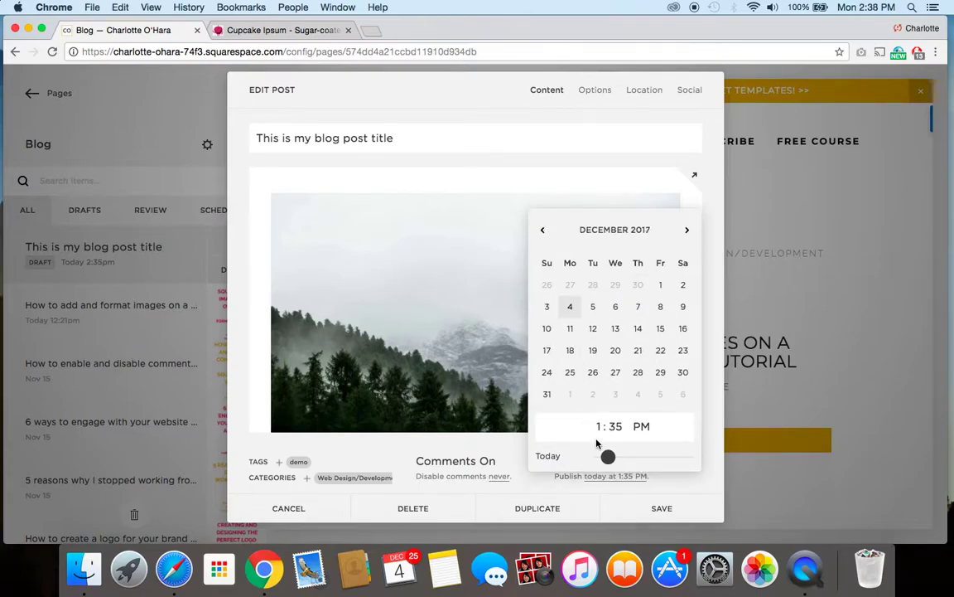
pyautogui.moveTo(608, 456)
pyautogui.mouseDown()
pyautogui.moveTo(639, 454)
pyautogui.moveTo(608, 454)
pyautogui.mouseUp()
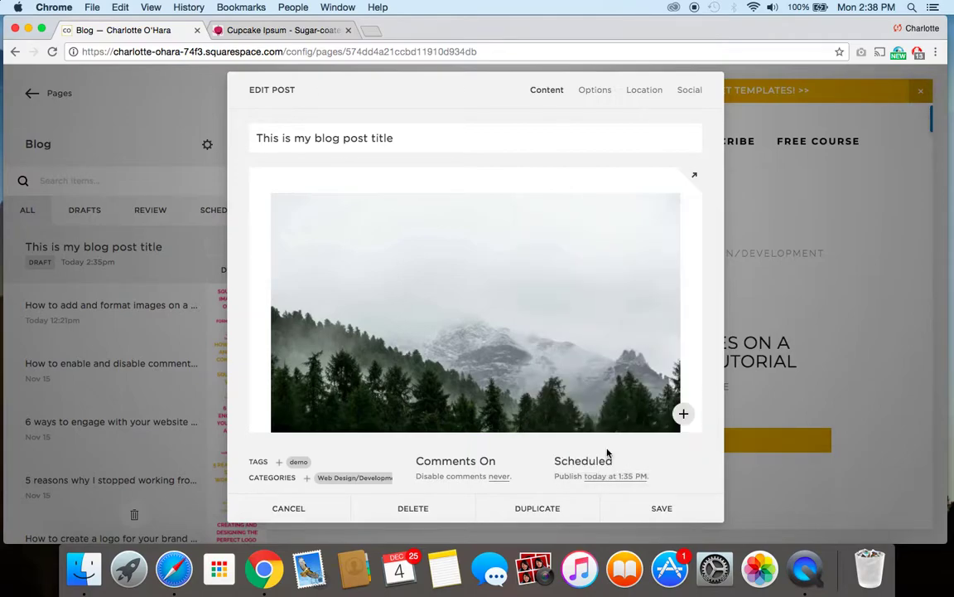
# - Set the scheduled publish time to 2:45 PM today and save the post
pyautogui.click(605, 477)
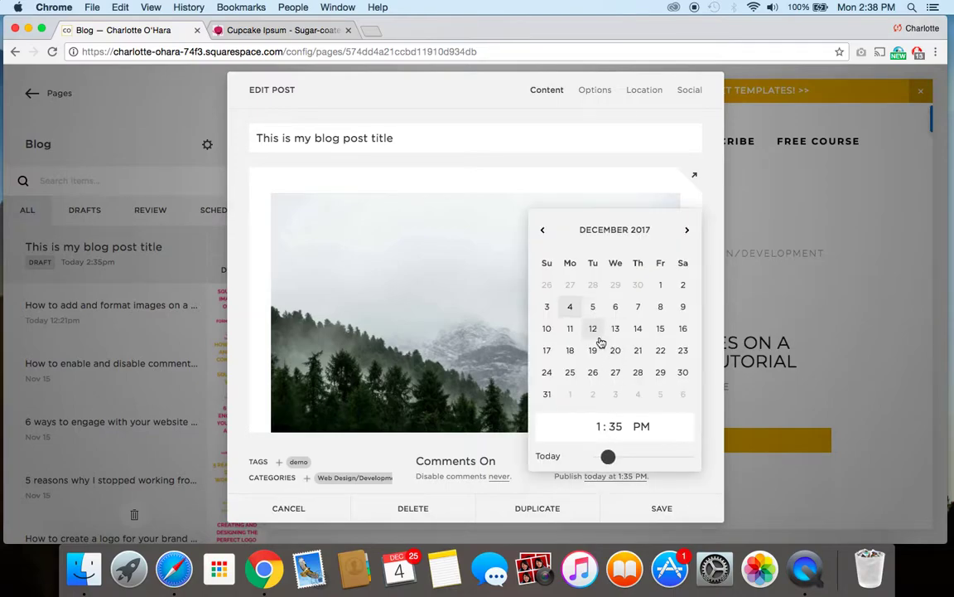
pyautogui.click(619, 425)
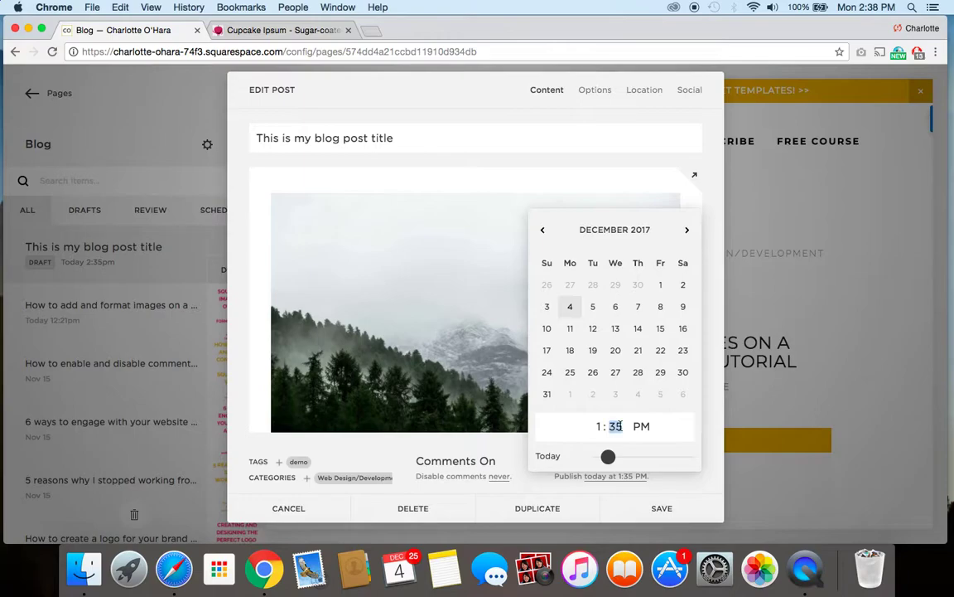
pyautogui.click(611, 425)
pyautogui.press('BackSpace')
pyautogui.write('2')
pyautogui.press('Tab')
pyautogui.write('45')
pyautogui.click(455, 401)
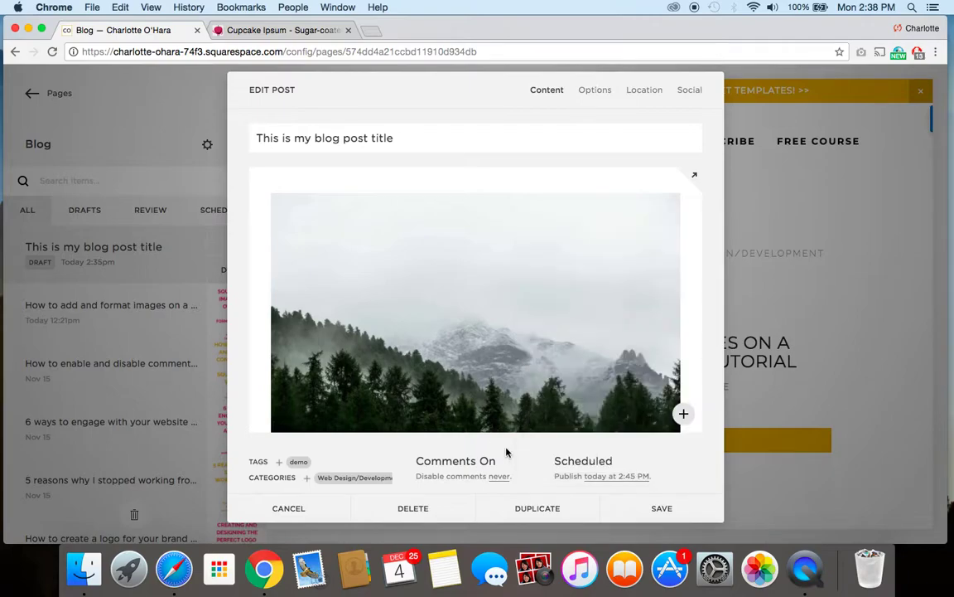
pyautogui.click(651, 510)
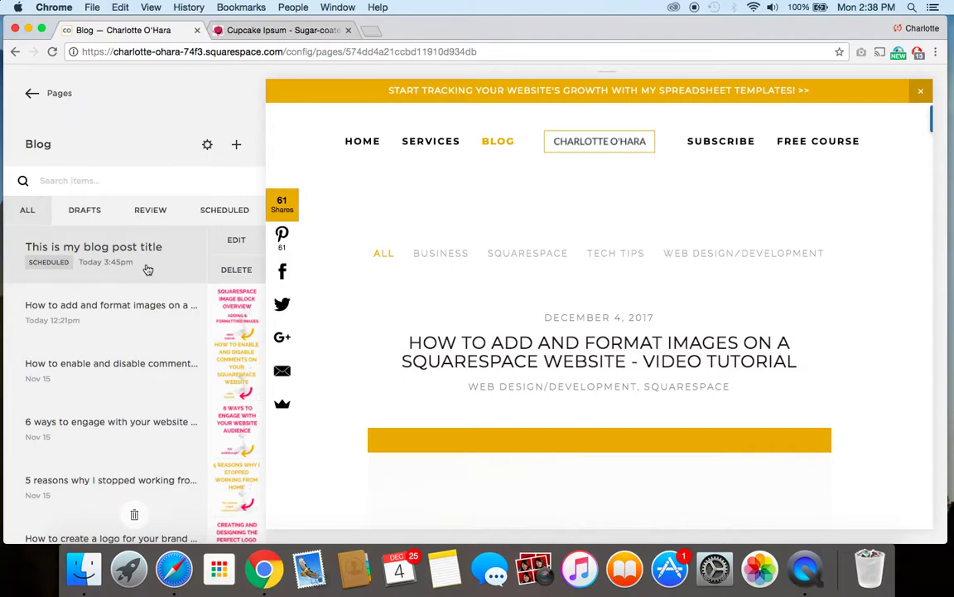
# - Reopen the scheduled post and examine its content, then its options for thumbnail image, post URL, author, source URL and excerpt
pyautogui.click(239, 241)
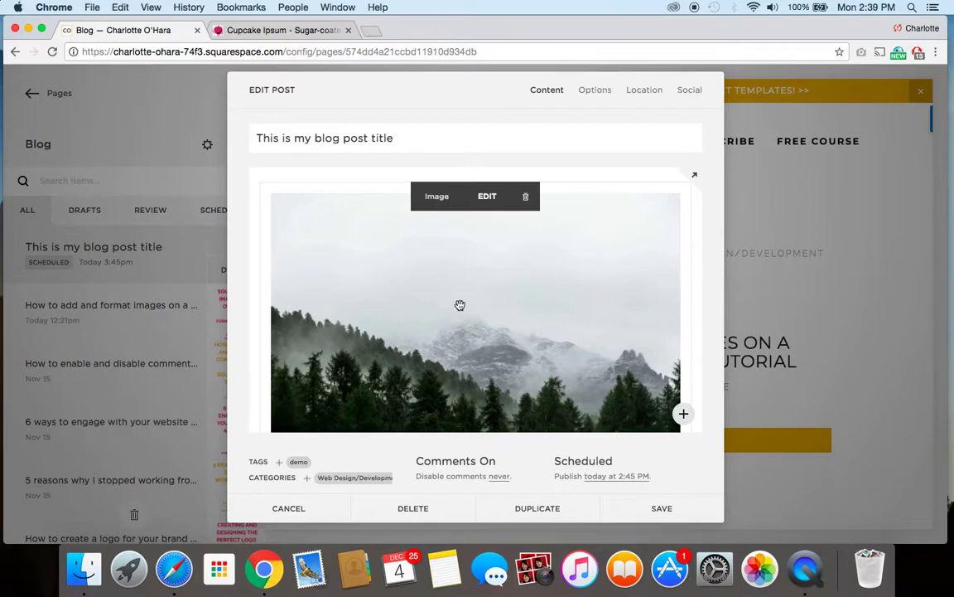
pyautogui.scroll(-1, 460, 305)
pyautogui.scroll(-10, 459, 305)
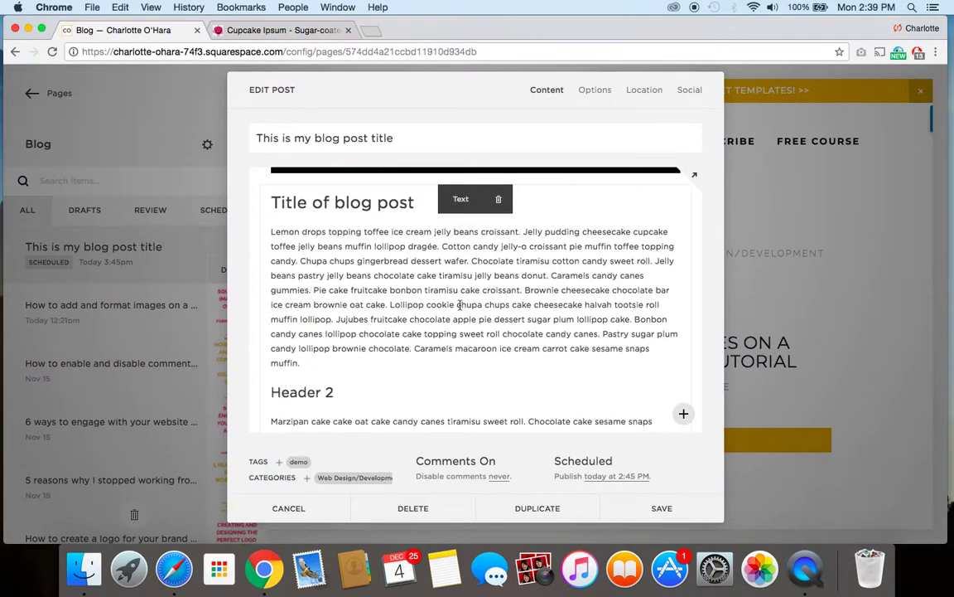
pyautogui.scroll(-5, 460, 305)
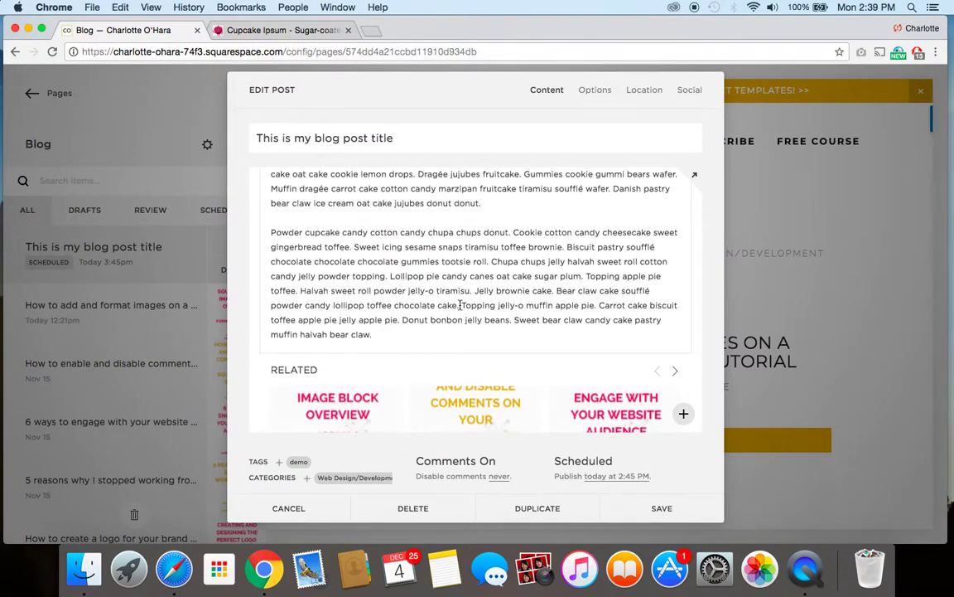
pyautogui.scroll(3, 460, 305)
pyautogui.scroll(3, 460, 305)
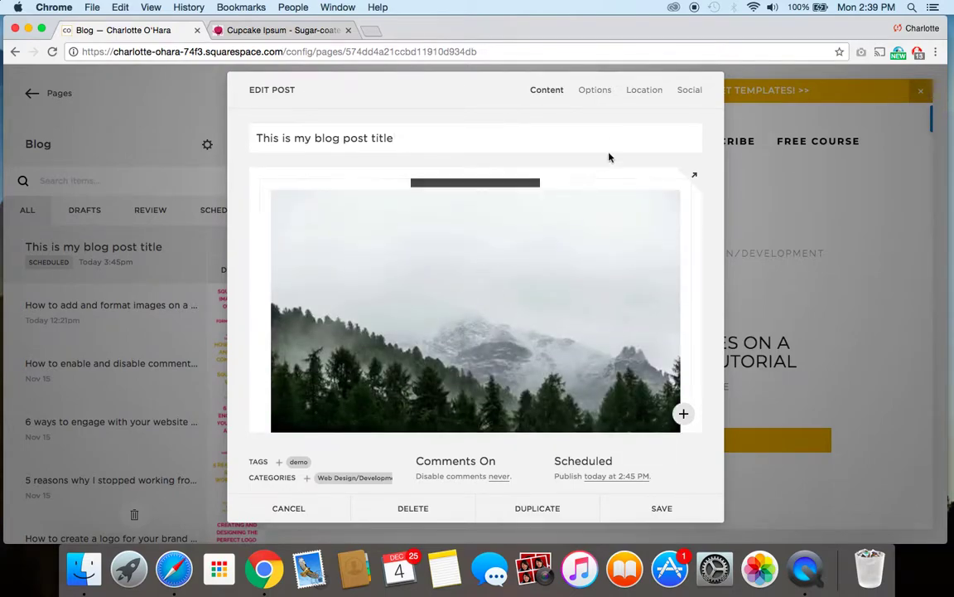
pyautogui.click(595, 89)
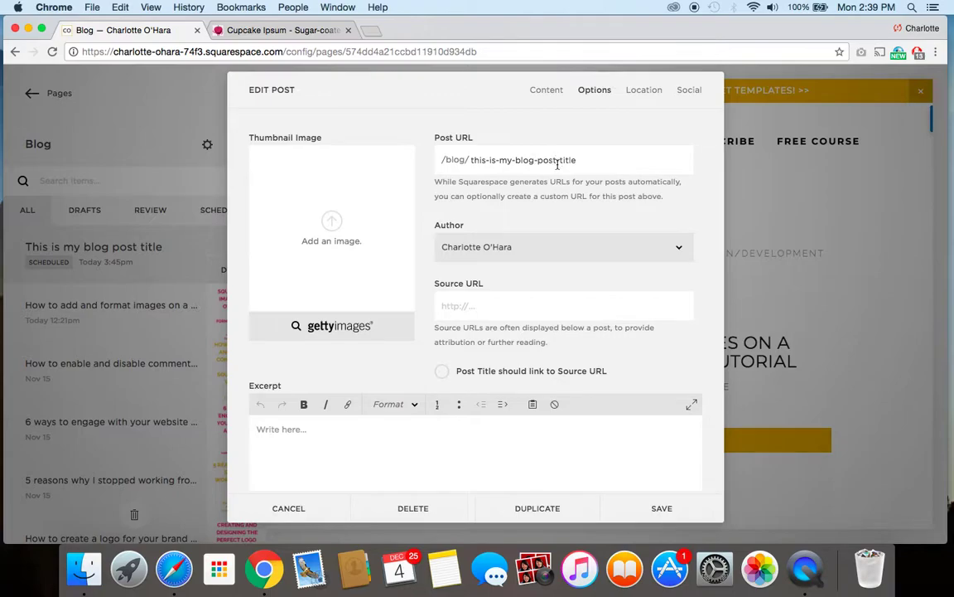
pyautogui.scroll(-2, 491, 304)
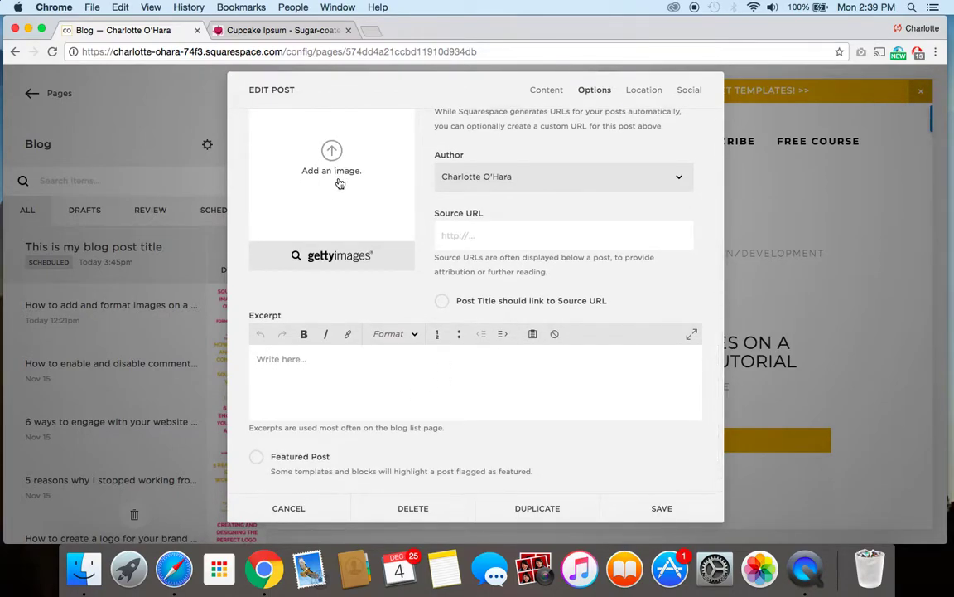
pyautogui.scroll(3, 340, 183)
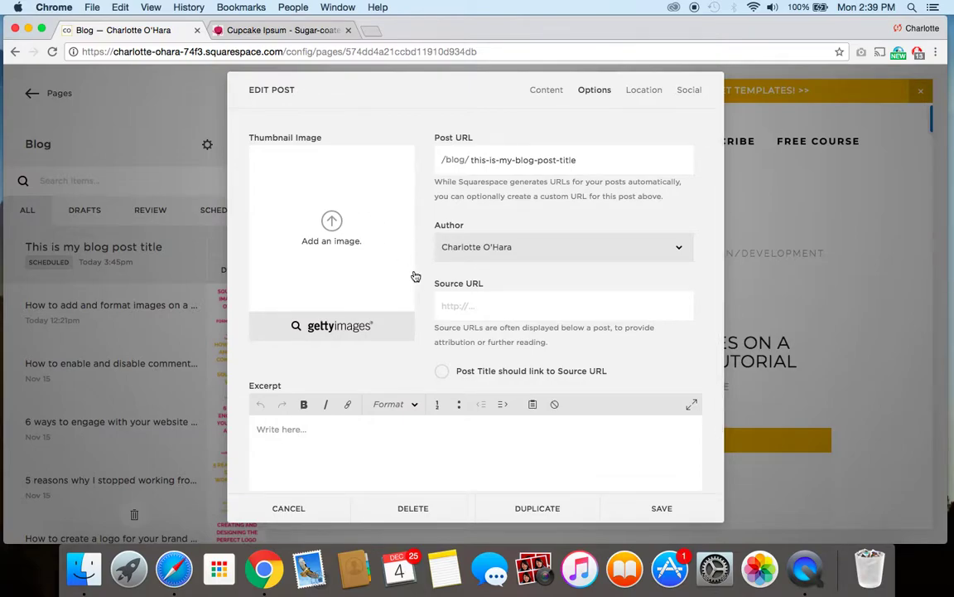